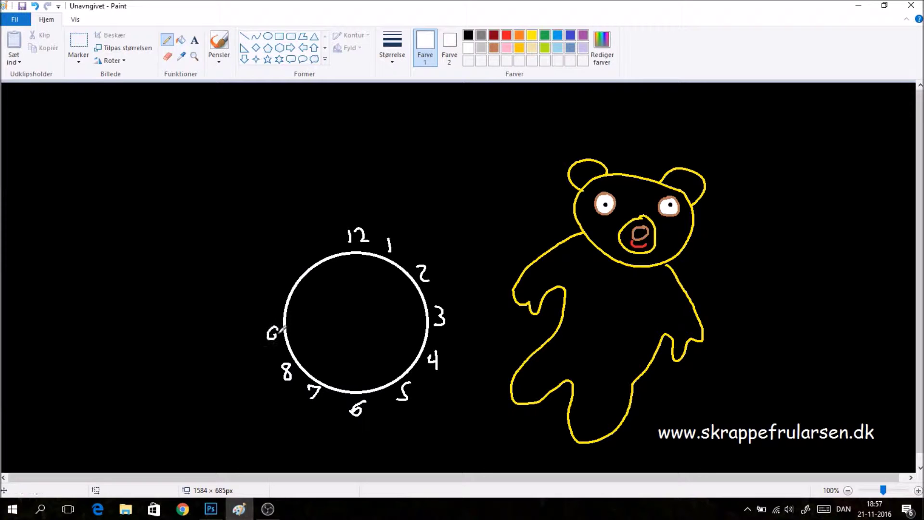
Complete the hand-drawn clock with the numbers 10 and 11 and two arrow hands pointing towards 11 and 4
mouse_move(268, 292)
mouse_down()
mouse_move(270, 311)
mouse_move(286, 287)
mouse_up()
mouse_move(299, 251)
mouse_down()
mouse_move(297, 265)
mouse_move(310, 259)
mouse_up()
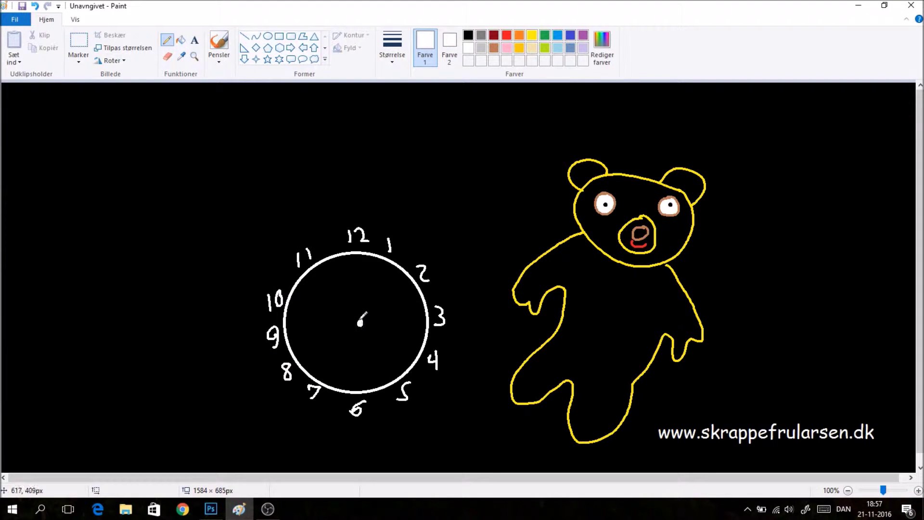
mouse_move(360, 323)
mouse_down()
mouse_move(335, 279)
mouse_move(344, 282)
mouse_up()
drag(336, 280, 336, 288)
drag(360, 322, 386, 337)
drag(376, 334, 385, 337)
Handwrite "Hej" in white, slanting upwards, above and to the left of the clock
drag(63, 203, 91, 235)
drag(76, 189, 100, 219)
mouse_move(76, 223)
mouse_down()
mouse_move(98, 208)
mouse_move(124, 223)
mouse_up()
click(95, 179)
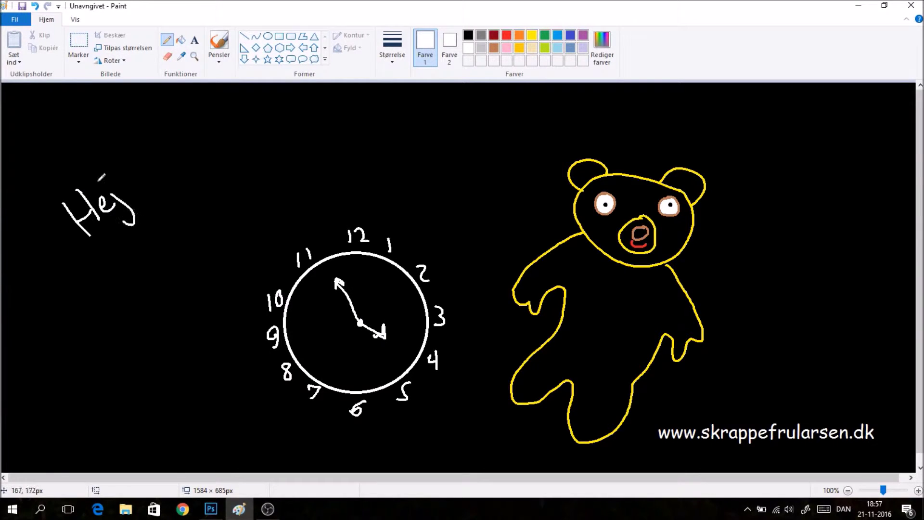
Handwrite the line "idag skal du" in white below "Hej", slanting upwards
drag(58, 295, 76, 318)
click(46, 282)
drag(91, 284, 98, 302)
mouse_move(103, 268)
mouse_down()
mouse_move(99, 298)
mouse_move(113, 272)
mouse_move(145, 275)
mouse_up()
mouse_move(140, 214)
mouse_down()
mouse_move(150, 253)
mouse_move(161, 240)
mouse_up()
mouse_move(165, 205)
mouse_down()
mouse_move(180, 228)
mouse_move(195, 220)
mouse_up()
drag(189, 174, 212, 198)
mouse_move(250, 165)
mouse_down()
mouse_move(238, 174)
mouse_move(246, 159)
mouse_move(269, 160)
mouse_up()
Handwrite the line "Lare klokken" in white below "idag skal du", slanting upwards
drag(114, 339, 141, 347)
mouse_move(158, 317)
mouse_down()
mouse_move(157, 338)
mouse_move(181, 293)
mouse_move(179, 302)
mouse_up()
drag(204, 241, 225, 271)
mouse_move(234, 234)
mouse_down()
mouse_move(240, 262)
mouse_move(250, 252)
mouse_up()
mouse_move(264, 215)
mouse_down()
mouse_move(254, 199)
mouse_move(270, 192)
mouse_move(291, 213)
mouse_move(272, 180)
mouse_move(291, 174)
mouse_move(305, 196)
mouse_move(320, 189)
mouse_move(306, 180)
mouse_move(314, 165)
mouse_move(345, 176)
mouse_up()
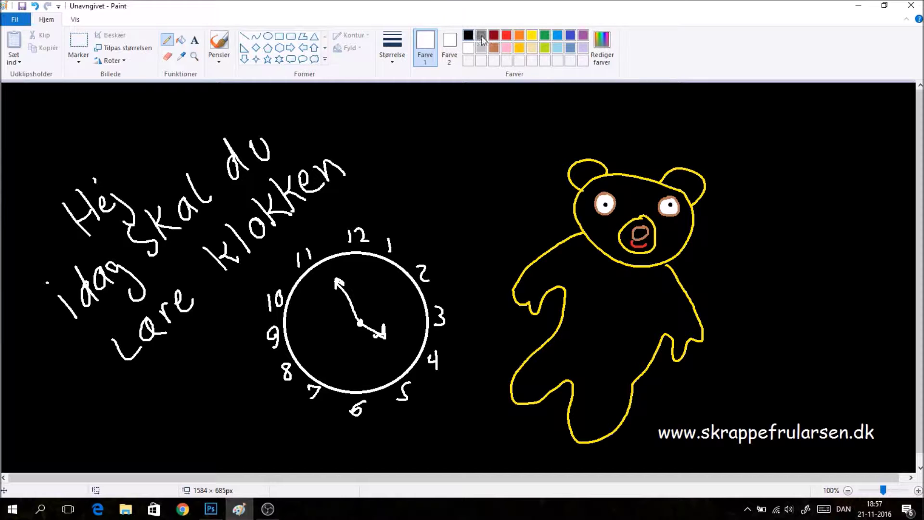
Paint small gold brush dots on the bear's belly
click(518, 47)
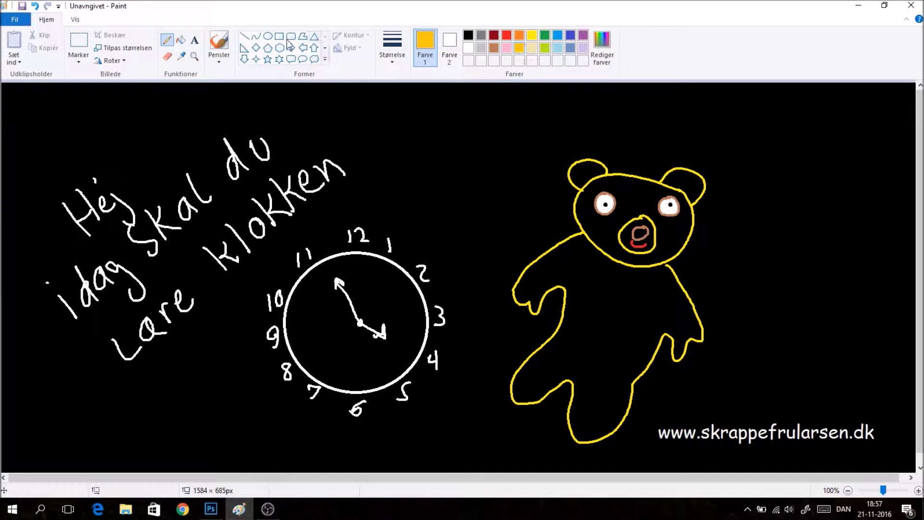
click(219, 43)
click(604, 337)
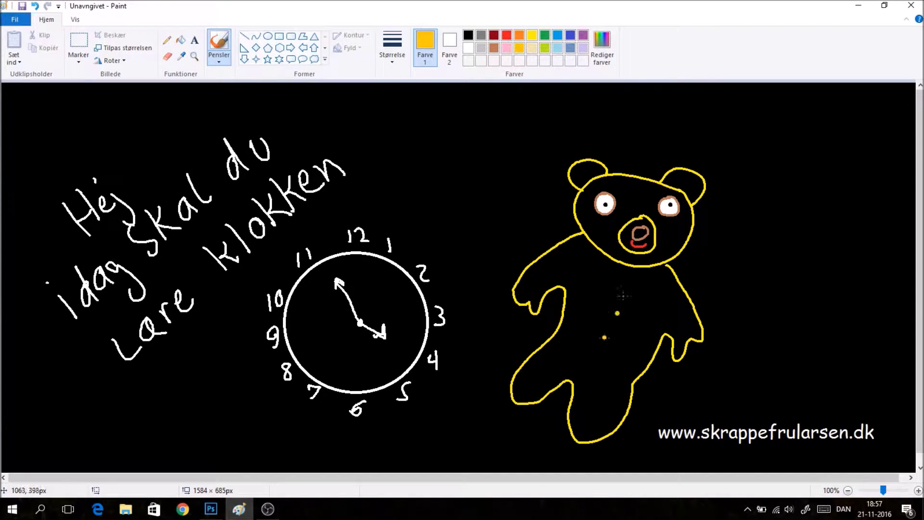
Switch to OBS and stop the recording
click(268, 509)
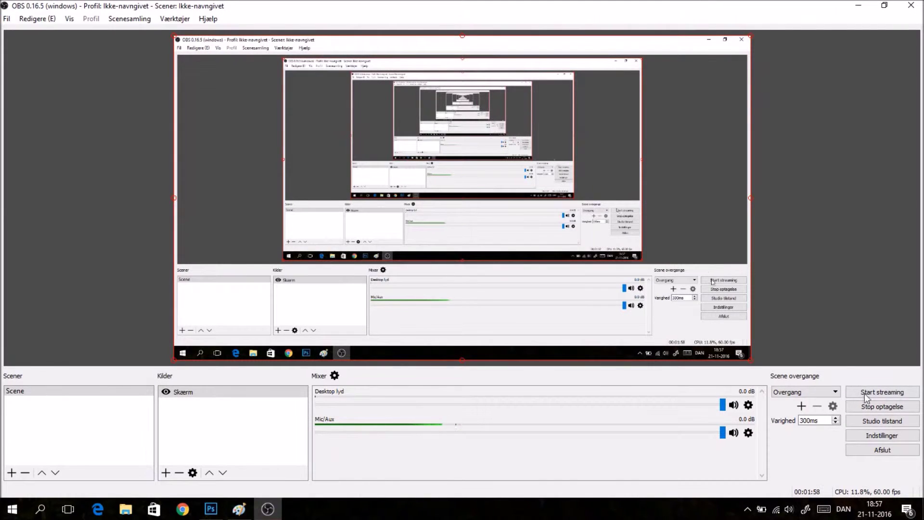
click(874, 406)
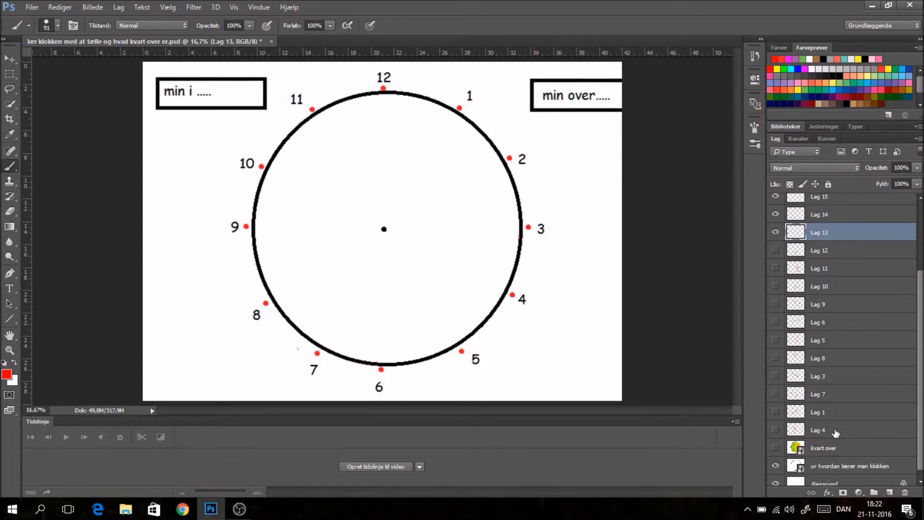
Show the red clock hands on layer Lag 4 and the coloured dial on layer kvart over
click(835, 433)
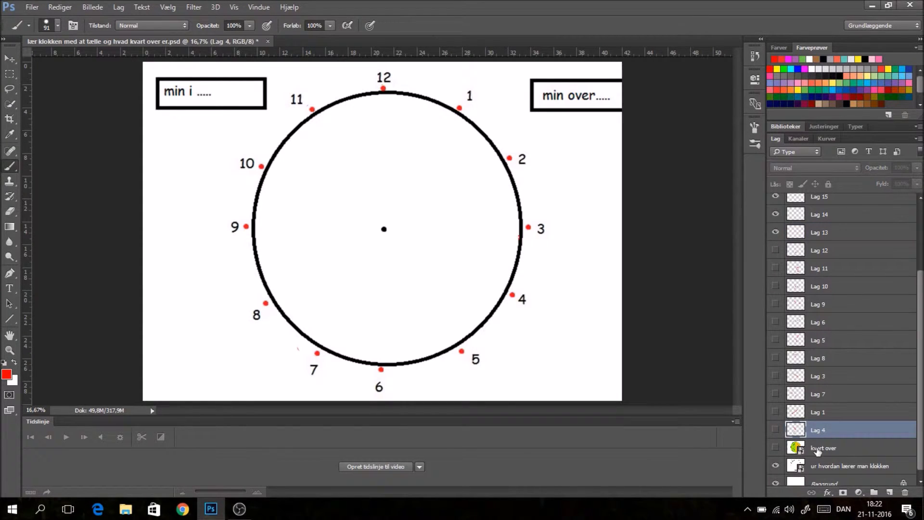
click(776, 433)
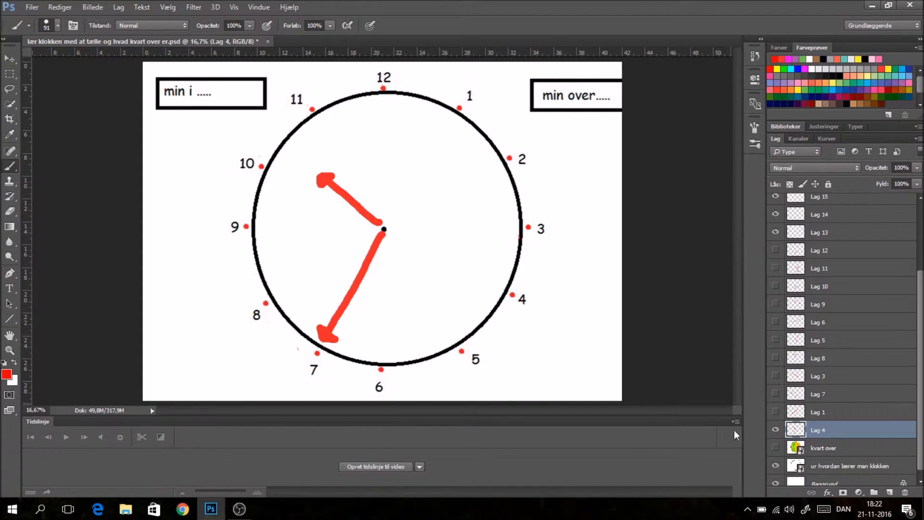
click(775, 449)
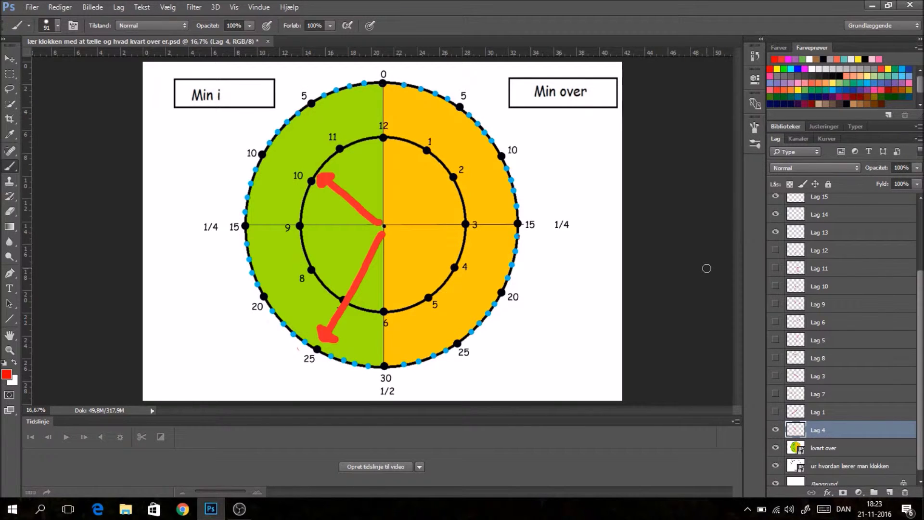
On layer Lag 13, paint red dots on the minute points along the green half of the dial from 0 to 25
click(857, 238)
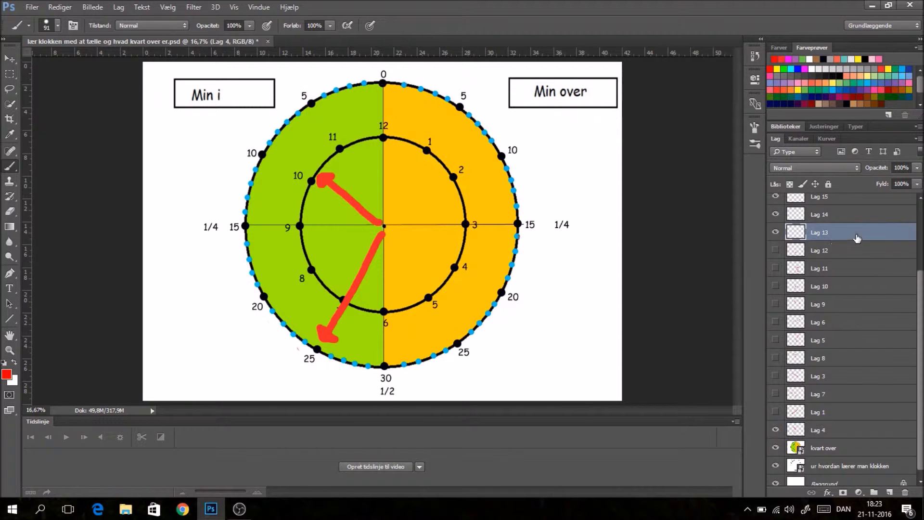
click(383, 84)
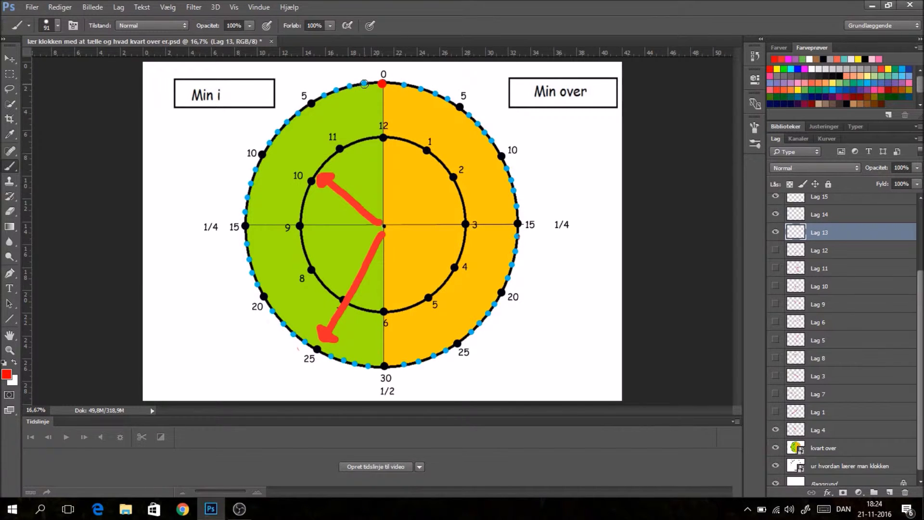
click(365, 84)
click(350, 86)
click(339, 89)
click(325, 94)
click(312, 104)
click(298, 113)
click(288, 122)
click(276, 132)
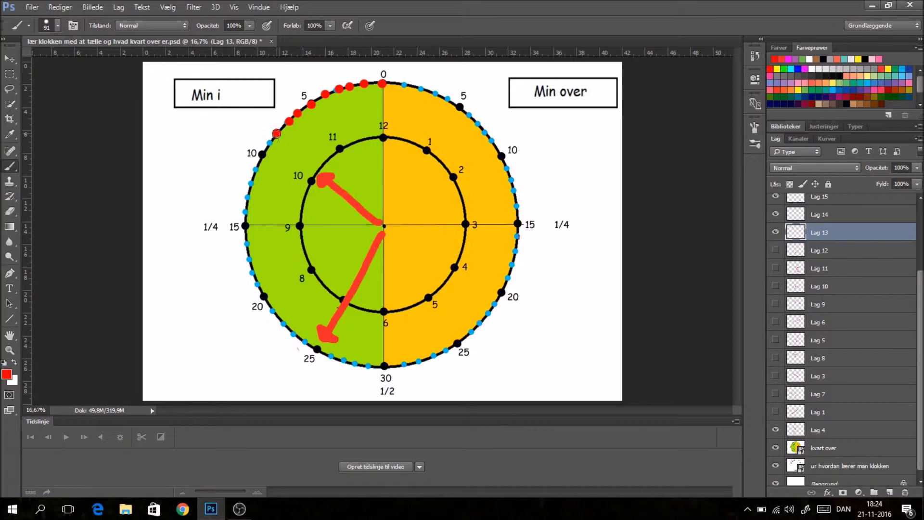
click(269, 144)
click(263, 153)
click(256, 171)
click(250, 187)
click(249, 195)
click(245, 213)
click(245, 225)
click(247, 243)
click(248, 258)
click(251, 270)
click(256, 284)
click(262, 293)
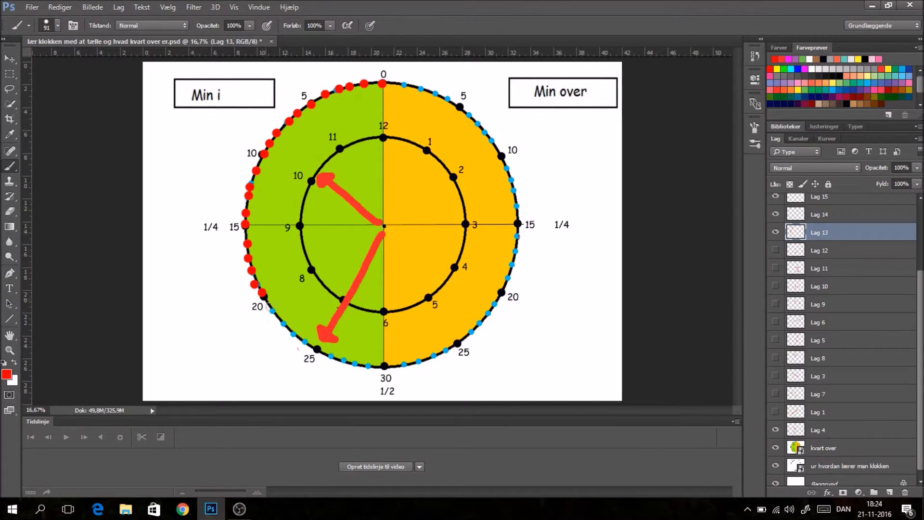
click(272, 311)
click(284, 321)
click(295, 333)
click(302, 340)
click(314, 347)
Paint light blue dots over the green half's five-minute marks at 0, 5, 10, 15, 20 and 25
click(870, 81)
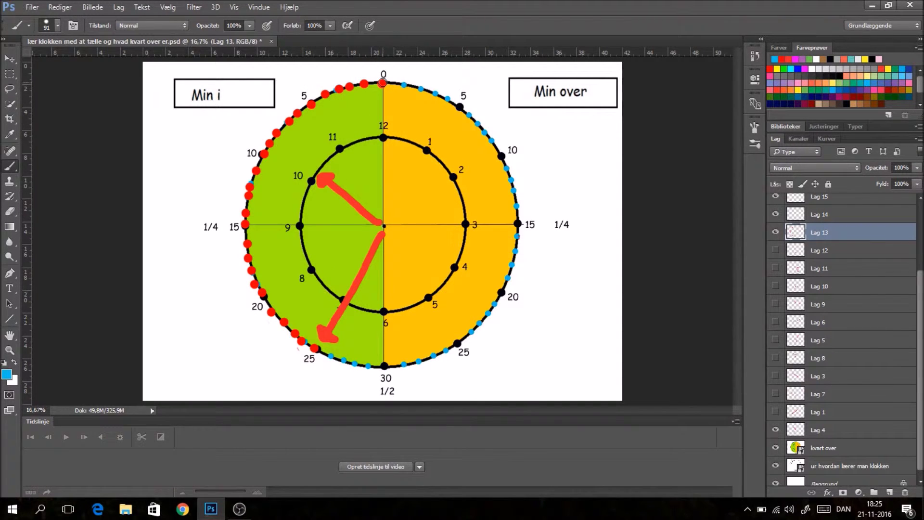
click(382, 82)
click(311, 104)
click(263, 154)
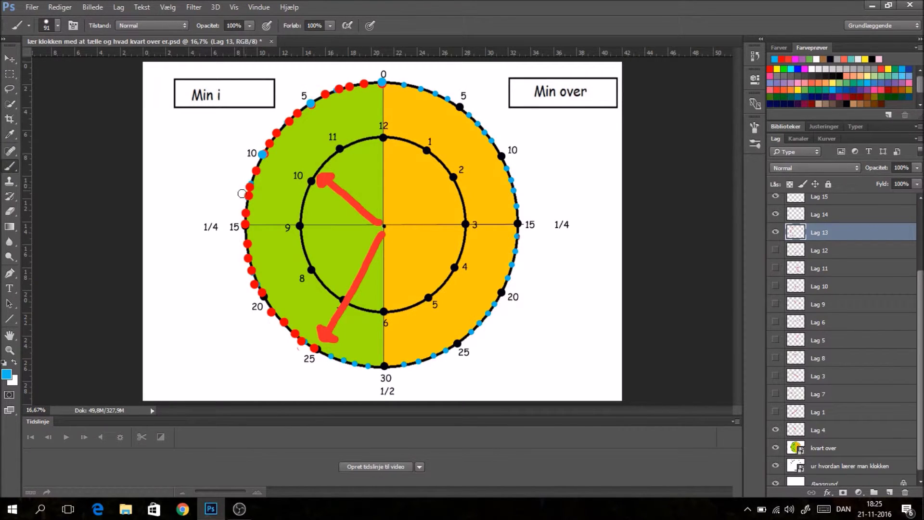
click(245, 226)
click(266, 295)
click(312, 347)
Hide layers Lag 13 and Lag 4, and show the clock hands on layer Lag 1
click(775, 233)
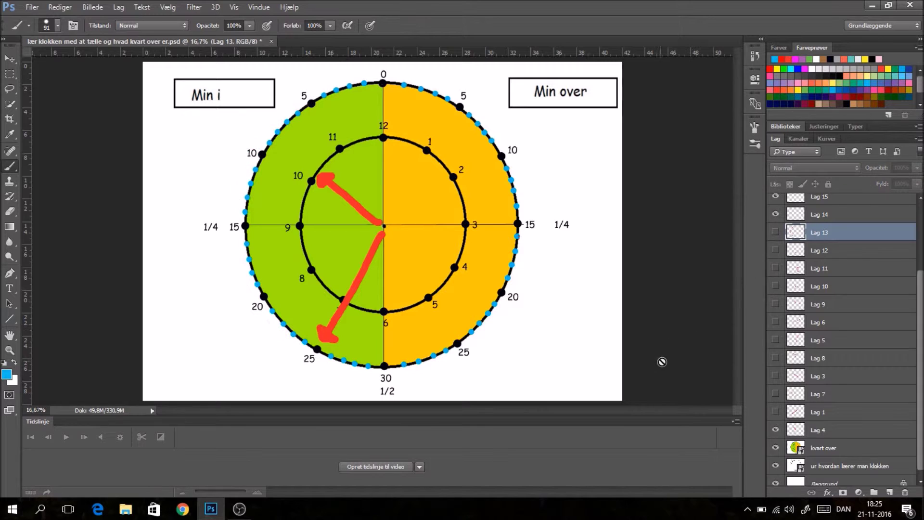
click(775, 430)
click(776, 412)
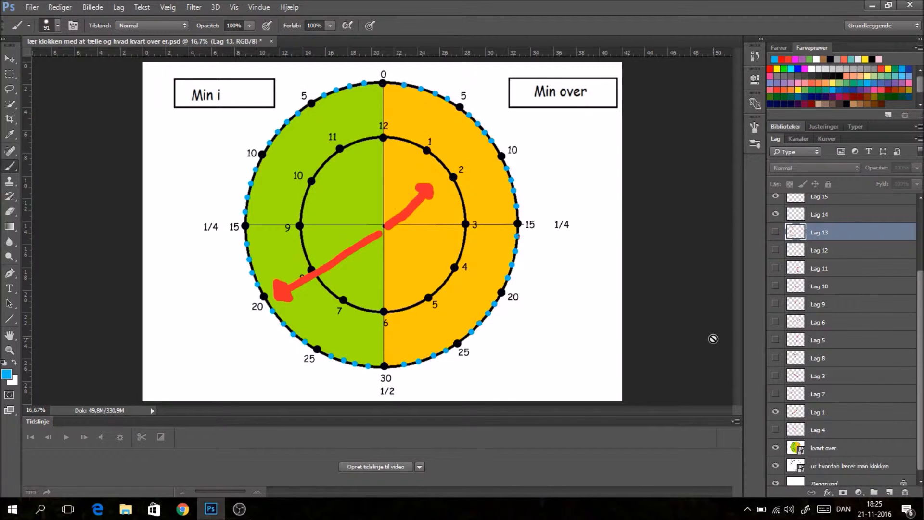
On layer Lag 14, paint red dots on the green half's five-minute marks at 0, 5, 10, 15 and 20
click(874, 215)
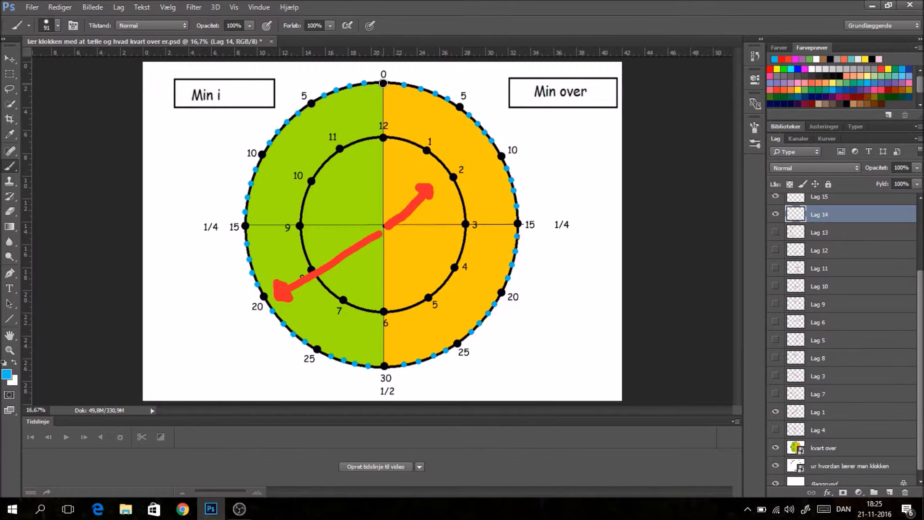
click(383, 83)
click(771, 69)
click(383, 84)
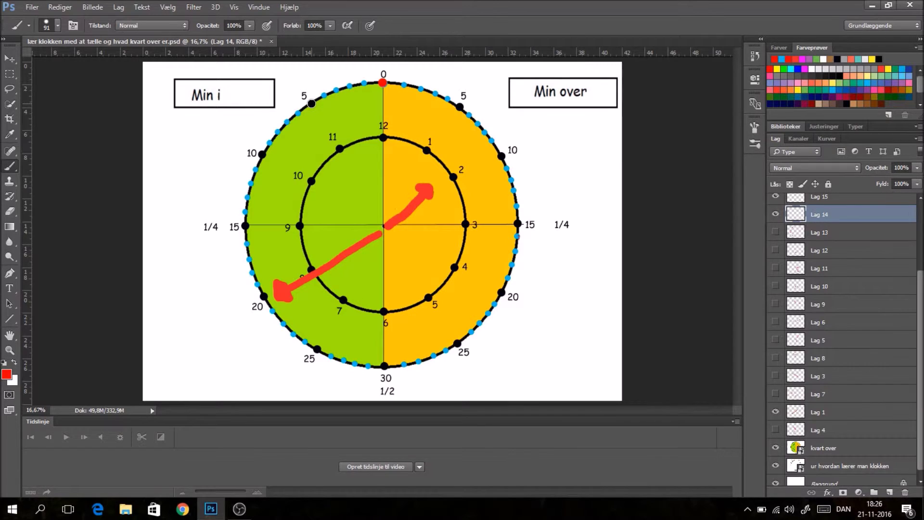
click(312, 104)
click(263, 153)
click(244, 225)
click(262, 298)
Paint red dots on the single-minute points between the five-minute marks from 0 to 20 on the green half
click(364, 84)
click(350, 87)
click(336, 92)
click(323, 95)
click(298, 112)
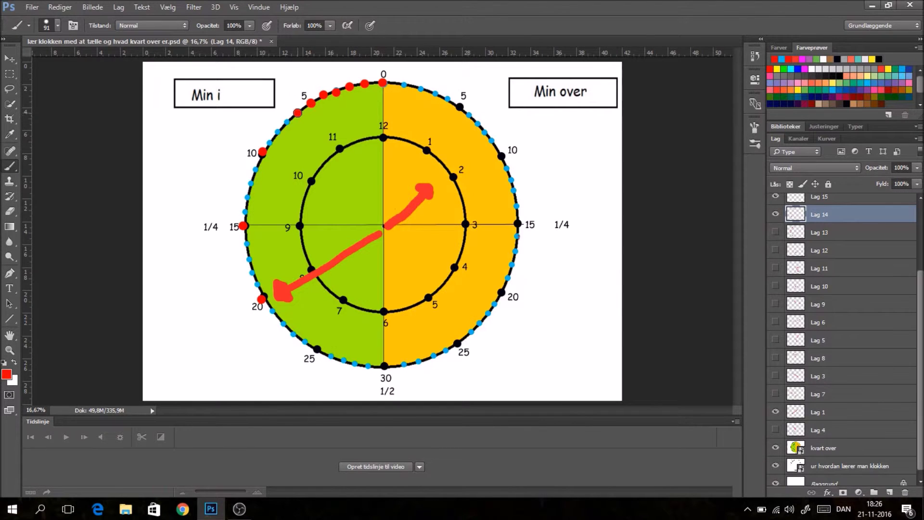
click(289, 121)
click(279, 131)
click(270, 142)
click(255, 170)
click(252, 184)
click(246, 199)
click(245, 214)
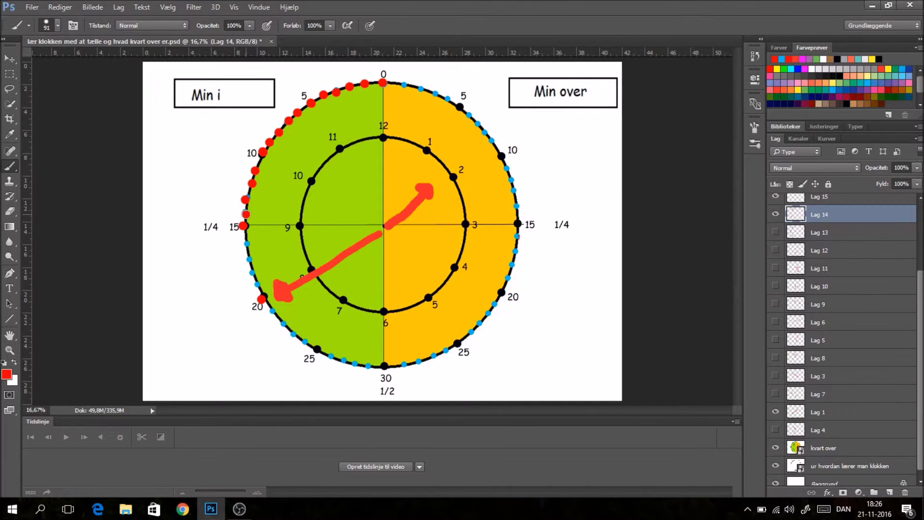
click(246, 240)
click(247, 258)
click(252, 273)
click(256, 281)
click(260, 294)
Hide layers Lag 14 and Lag 1, and show the clock hands on layer Lag 7
click(775, 214)
scroll(893, 336, up, 3)
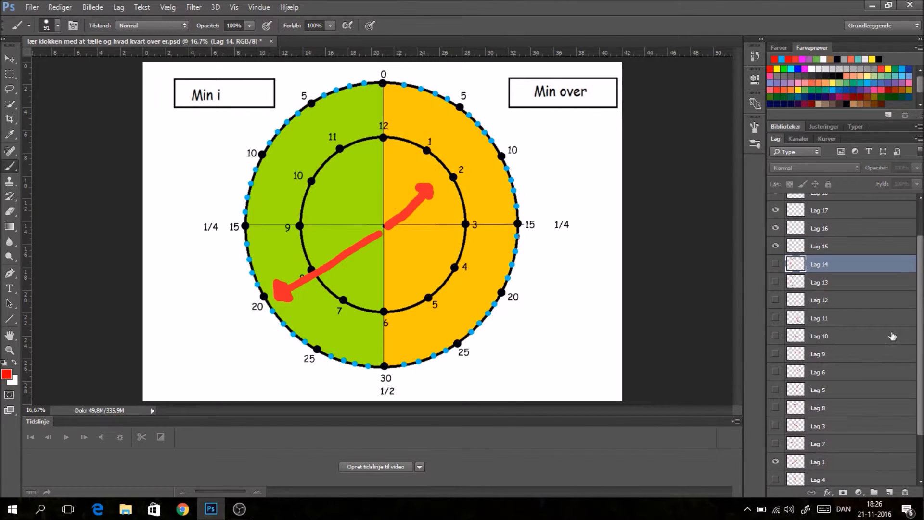
click(775, 461)
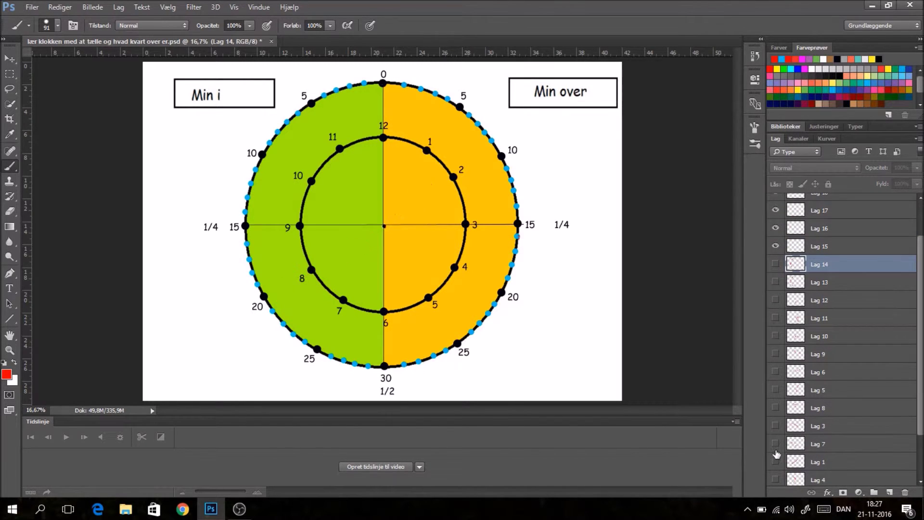
click(776, 443)
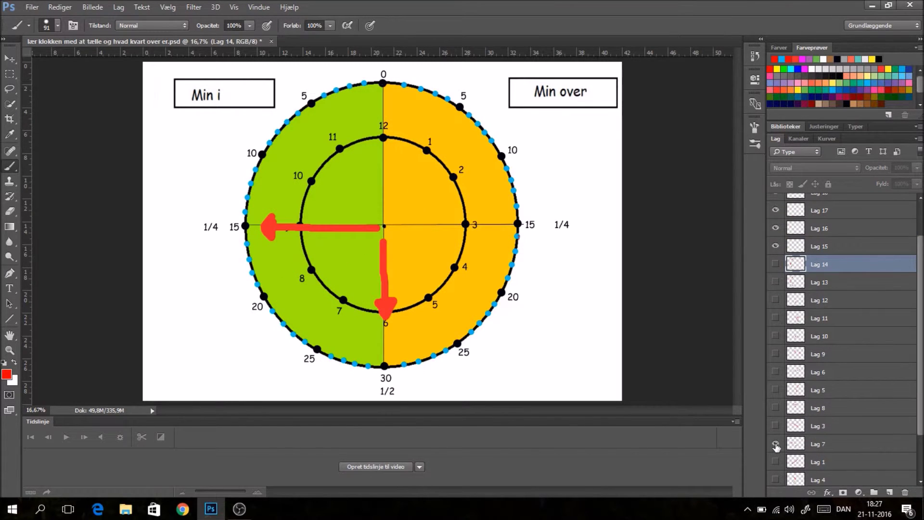
On layer Lag 15, circle the 1/4 label beside the green half in red, keeping the Lag 7 hands shown
click(847, 246)
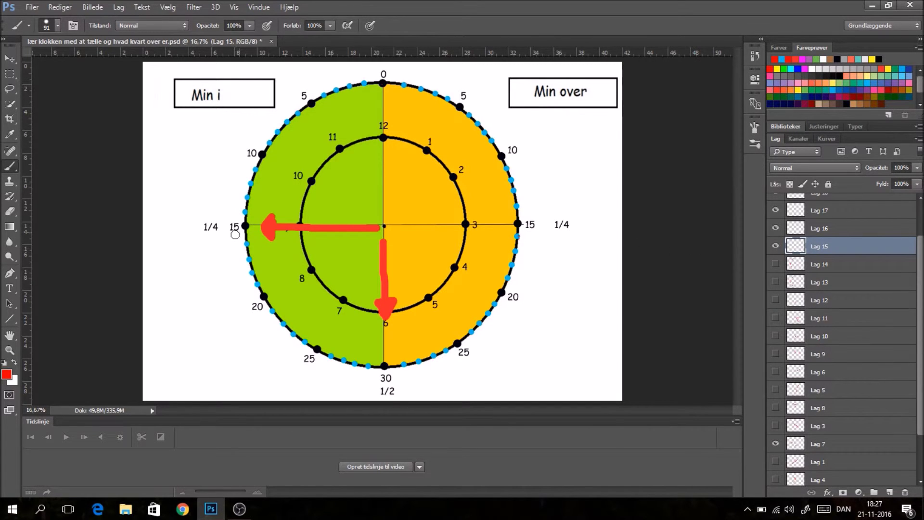
mouse_move(203, 241)
mouse_down()
mouse_move(224, 230)
mouse_move(212, 218)
mouse_move(197, 224)
mouse_move(202, 241)
mouse_up()
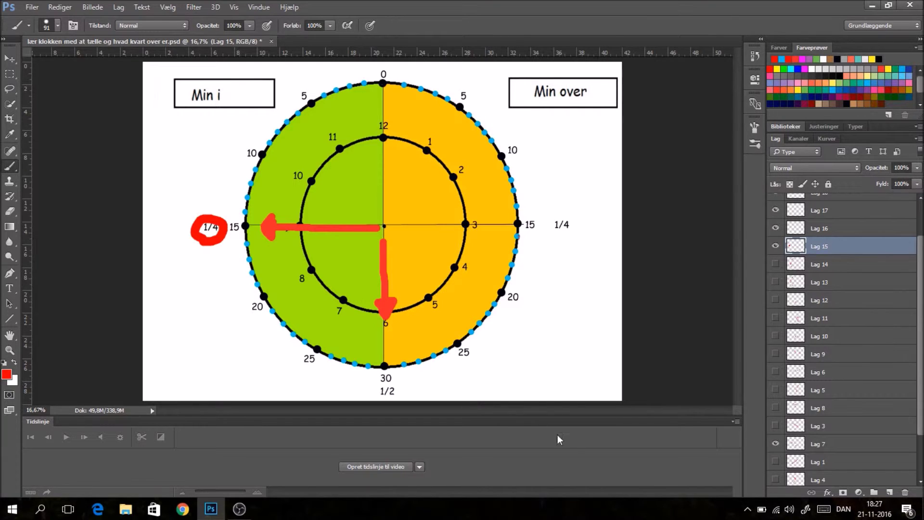
click(776, 444)
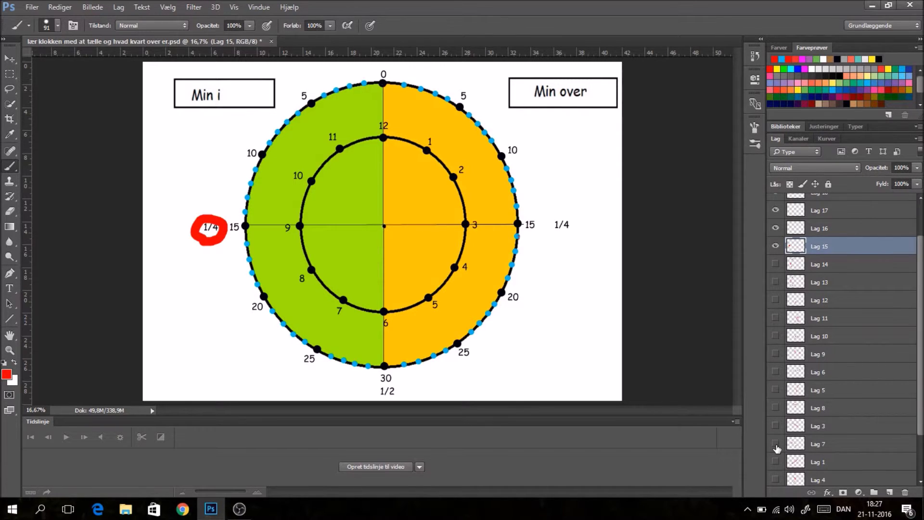
click(775, 444)
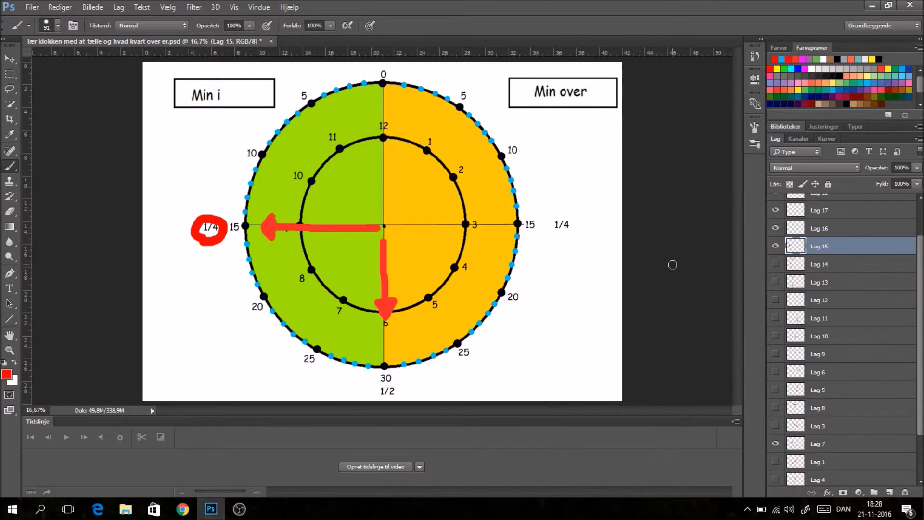
Paint red dots on the minute points along the green half of the dial from 0 to 15
click(382, 84)
click(366, 81)
click(353, 85)
click(335, 90)
click(326, 95)
click(298, 114)
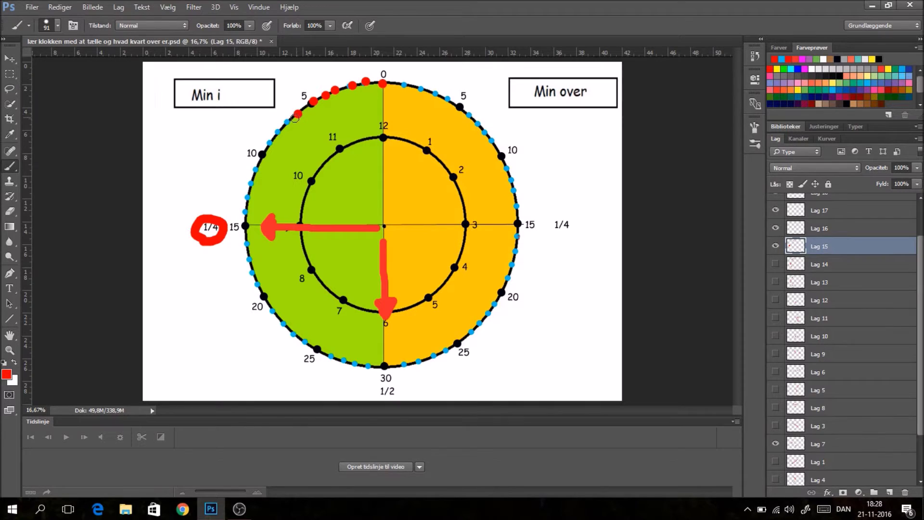
click(286, 121)
click(279, 131)
click(271, 141)
click(262, 155)
click(256, 171)
click(248, 184)
click(248, 198)
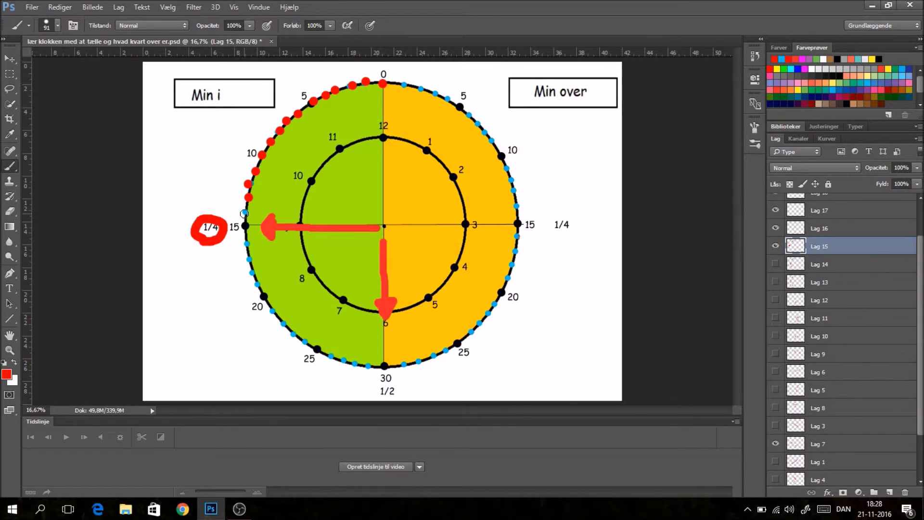
click(245, 213)
click(246, 224)
Paint magenta dots over the green half's five-minute marks at 0, 5, 10 and 15
click(805, 69)
click(383, 82)
click(314, 101)
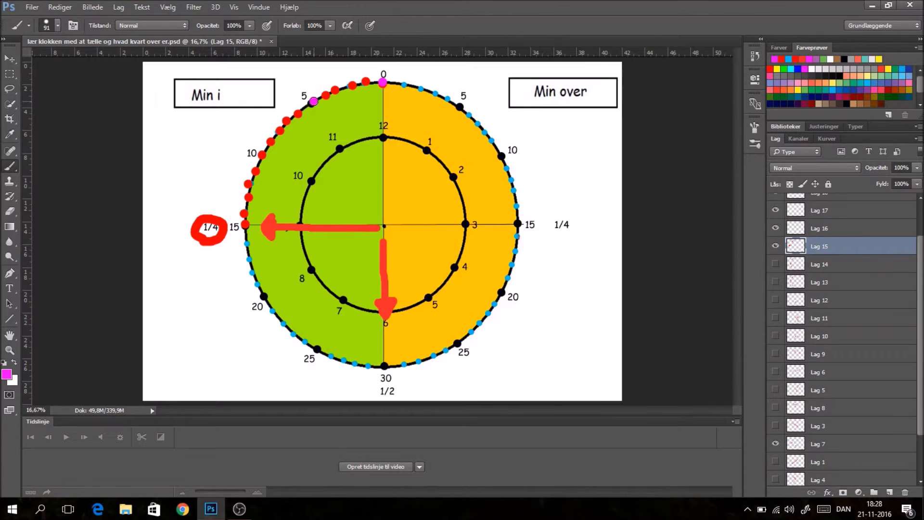
click(263, 155)
click(244, 224)
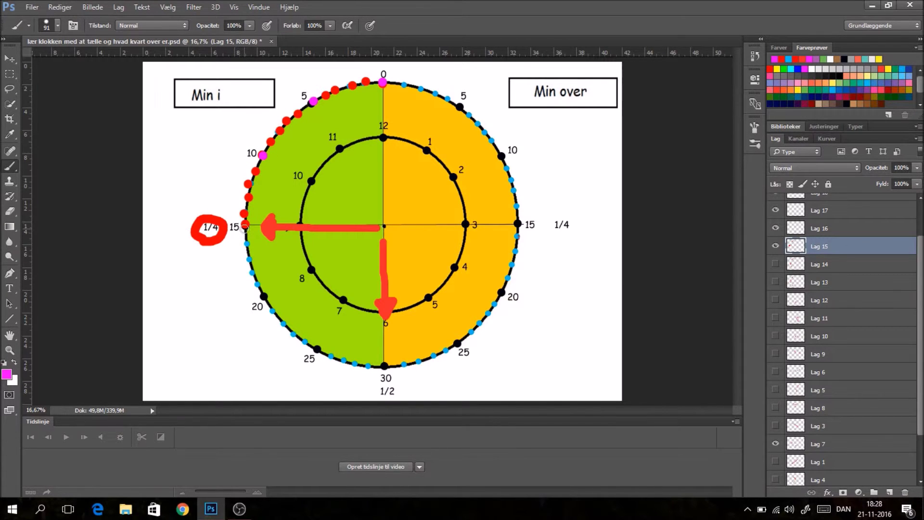
Hide layers Lag 15 and Lag 7, and show the clock hands on layer Lag 3
click(776, 246)
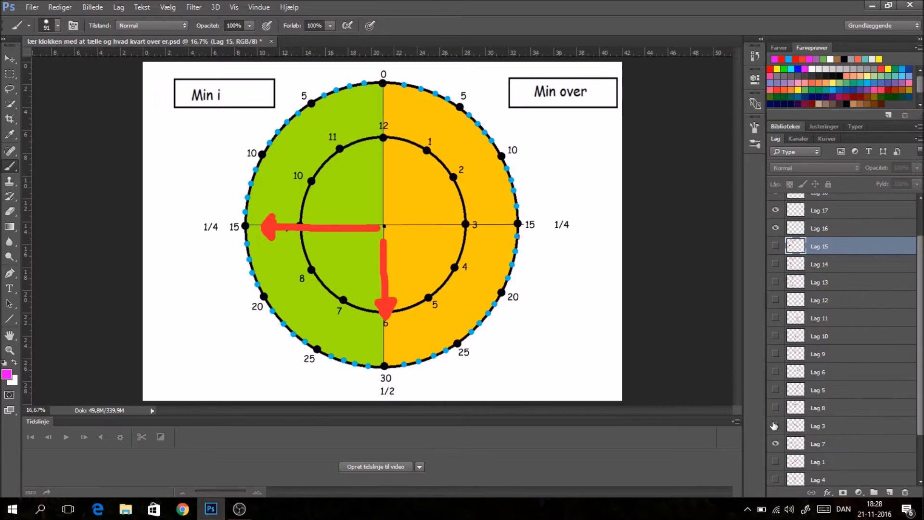
click(775, 443)
click(775, 425)
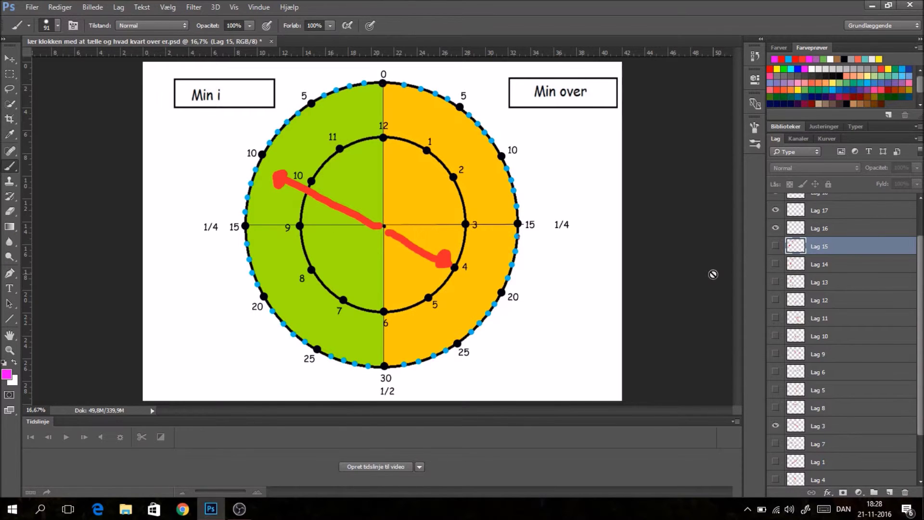
On layer Lag 16, paint red dots on the minute points along the green half of the dial from 0 to 10
click(846, 229)
click(772, 67)
click(382, 84)
click(366, 84)
click(351, 85)
click(337, 89)
click(326, 95)
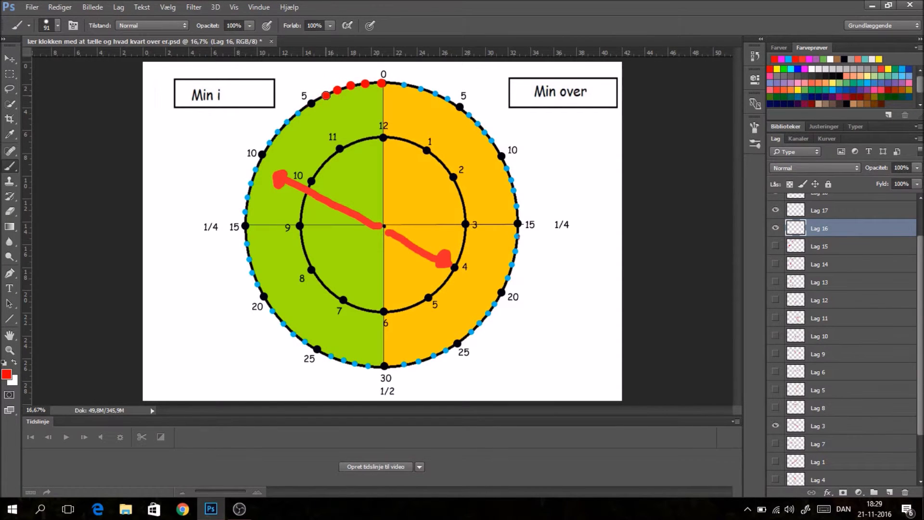
click(314, 103)
click(298, 113)
click(288, 122)
click(278, 130)
click(271, 142)
drag(269, 144, 264, 154)
click(261, 157)
Hide layers Lag 3 and Lag 16, and show the clock hands on layer Lag 5
click(776, 426)
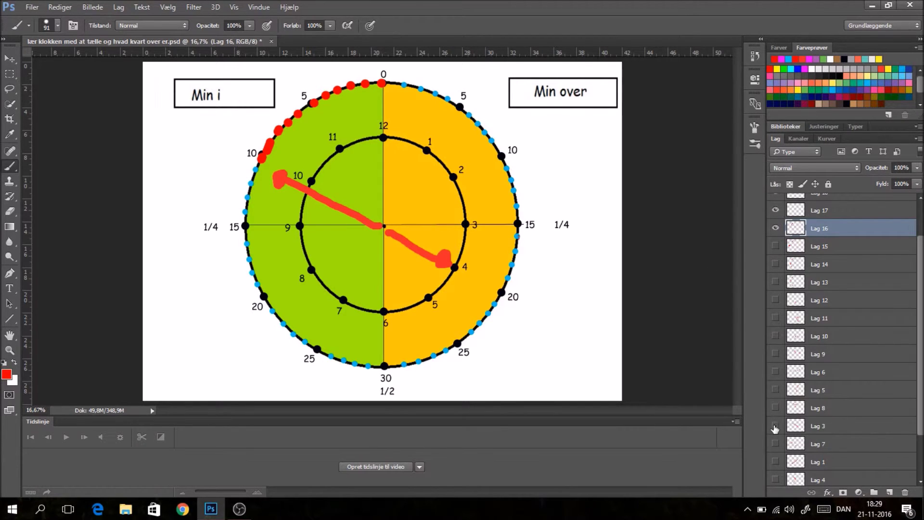
click(775, 228)
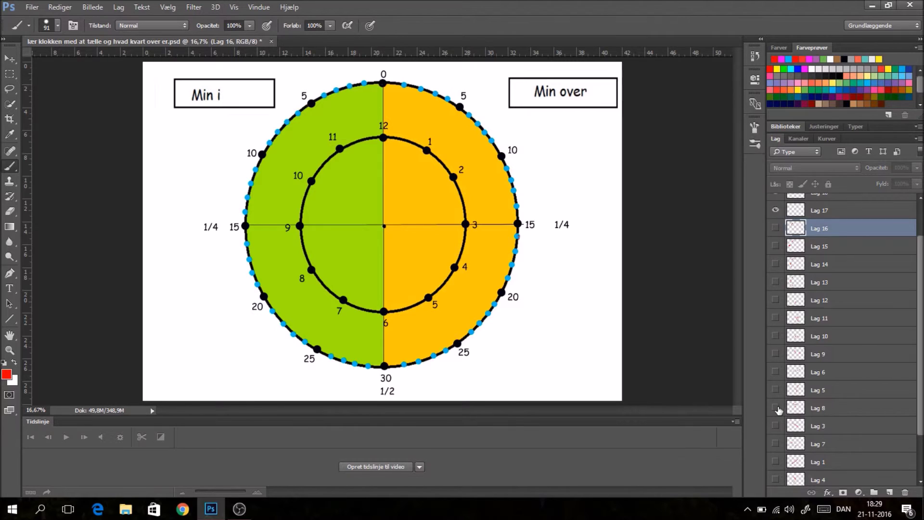
click(775, 391)
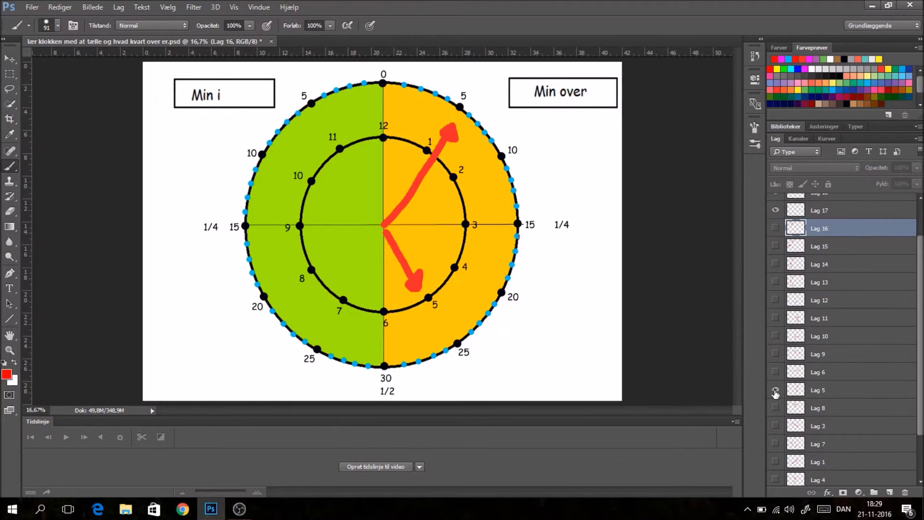
On layer Lag 17, paint red dots on the minute points along the orange half of the dial from 0 to 5
click(849, 214)
scroll(847, 231, up, 3)
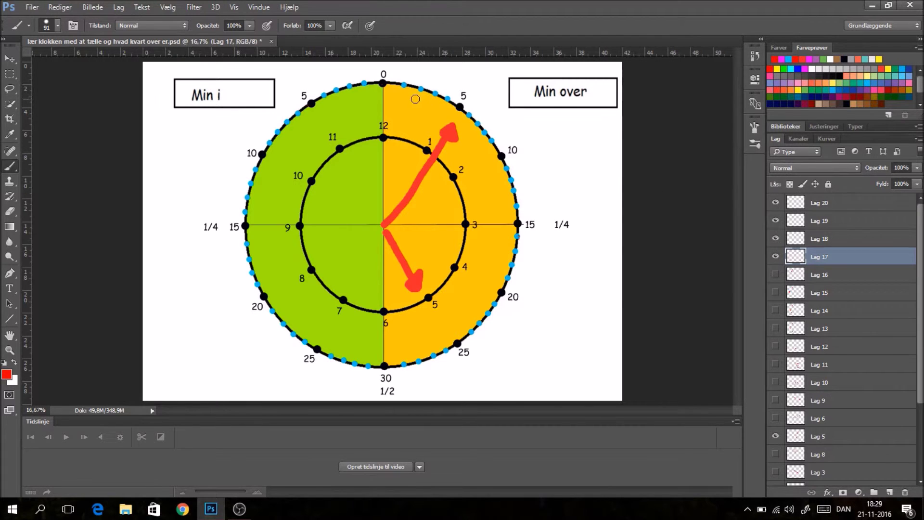
click(383, 82)
click(404, 87)
click(421, 90)
click(432, 92)
click(447, 97)
click(457, 105)
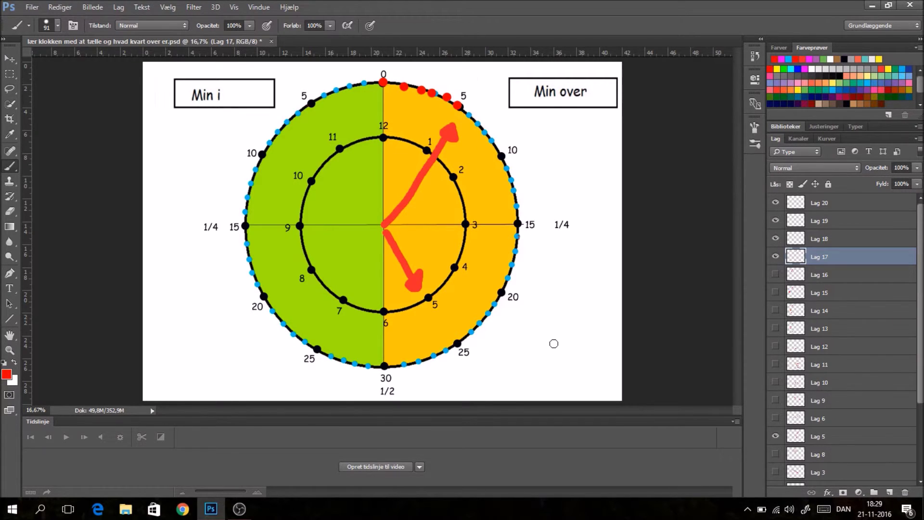
Hide layers Lag 5 and Lag 17, and show the clock hands on layer Lag 6
click(776, 436)
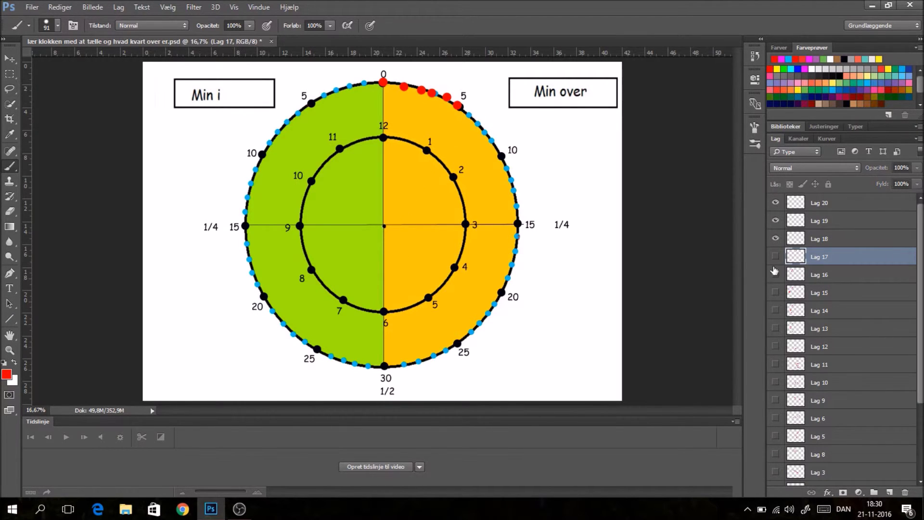
click(776, 256)
click(776, 418)
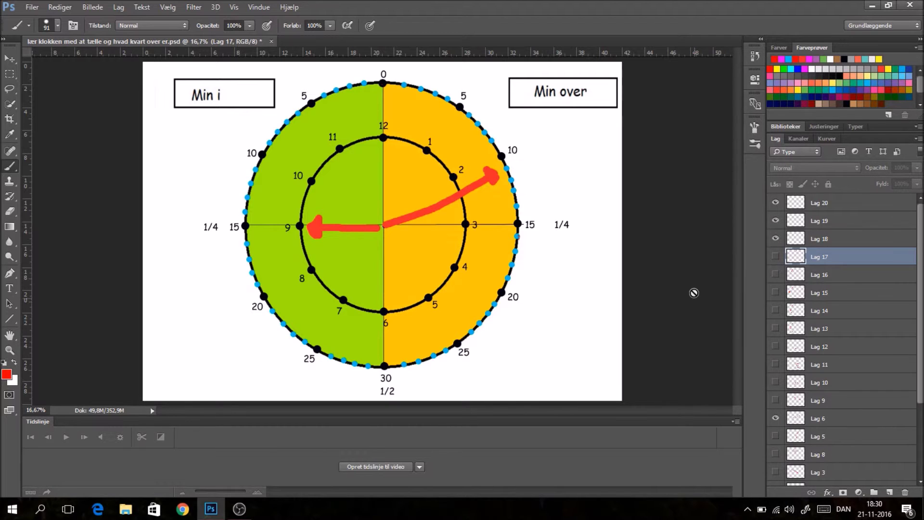
On layer Lag 18, paint red dots on the minute points along the orange half of the dial from 0 to 10
click(837, 240)
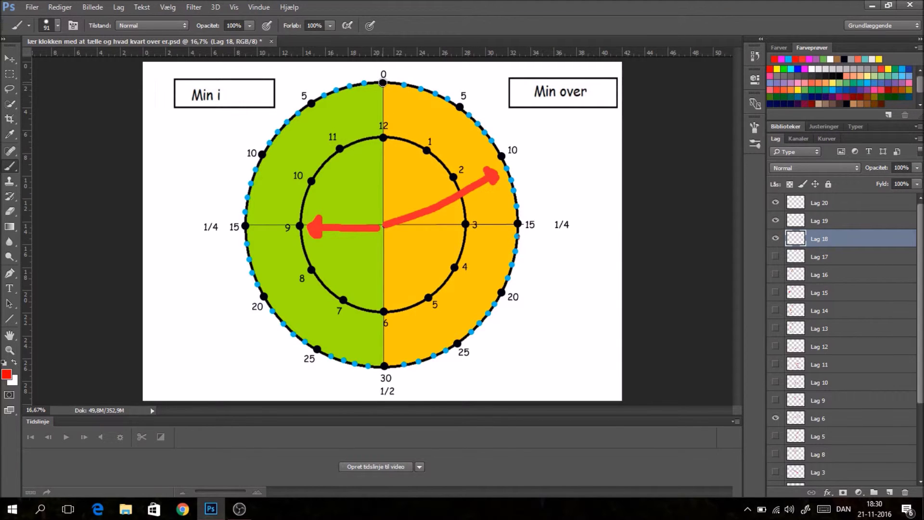
click(382, 83)
click(406, 86)
click(419, 89)
click(435, 96)
click(449, 98)
click(460, 107)
click(470, 115)
click(476, 124)
click(485, 131)
click(491, 140)
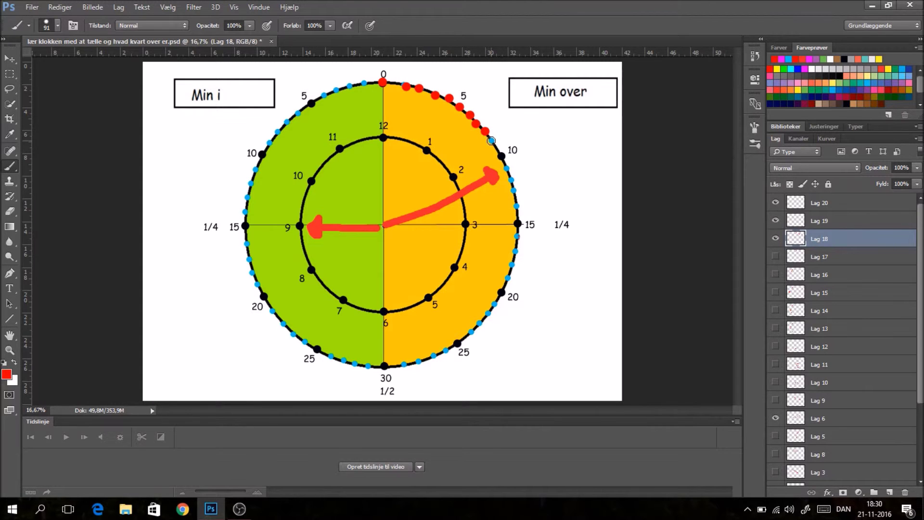
click(500, 155)
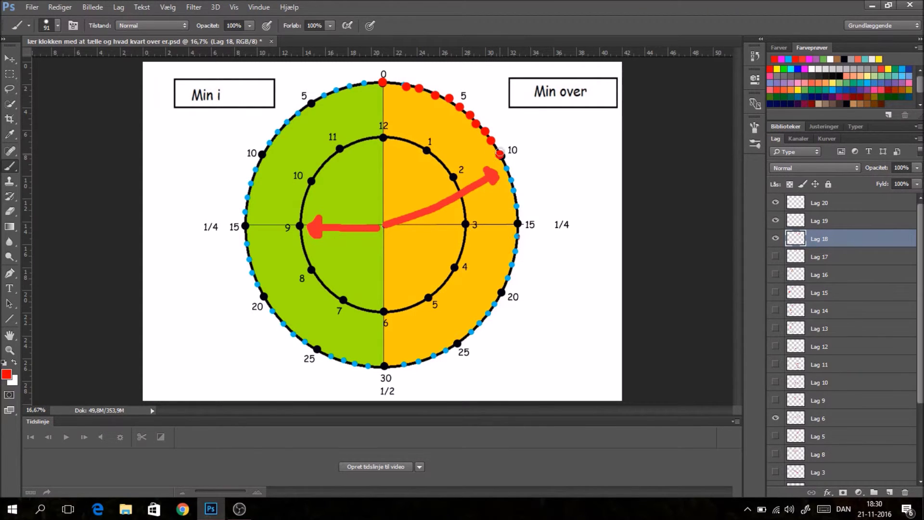
Paint purple dots over the orange half's five-minute marks at 0, 5 and 10
click(870, 83)
click(384, 80)
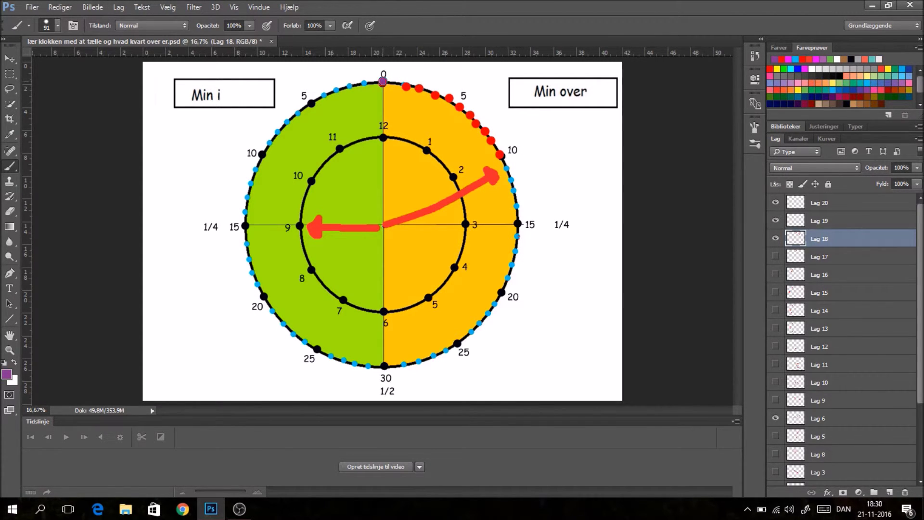
click(461, 104)
click(500, 154)
Hide layers Lag 18 and Lag 6, and show the clock hands on layer Lag 9
click(776, 240)
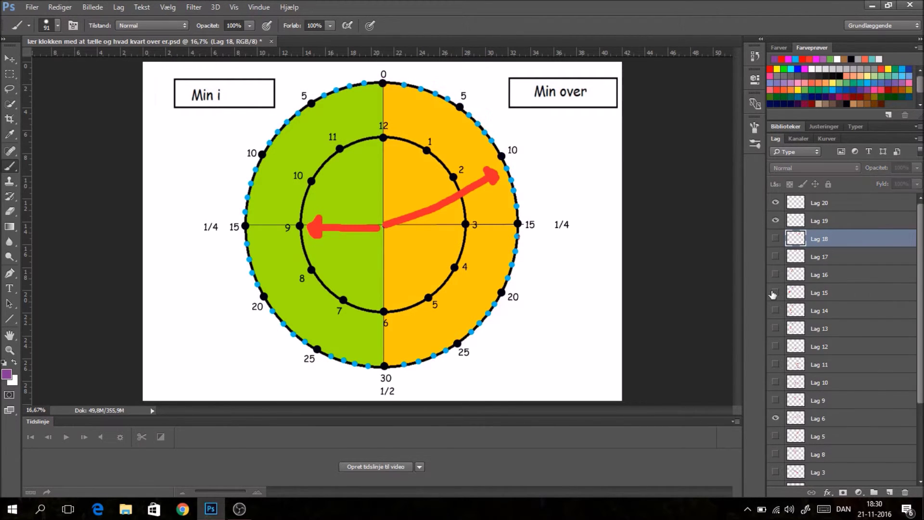
click(776, 418)
click(776, 400)
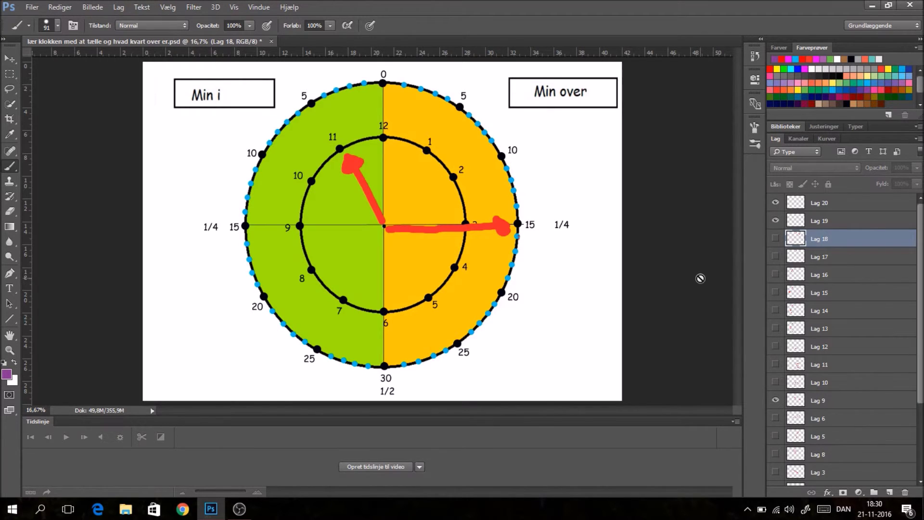
On layer Lag 19, circle the 1/4 label beside the orange half in red
click(845, 223)
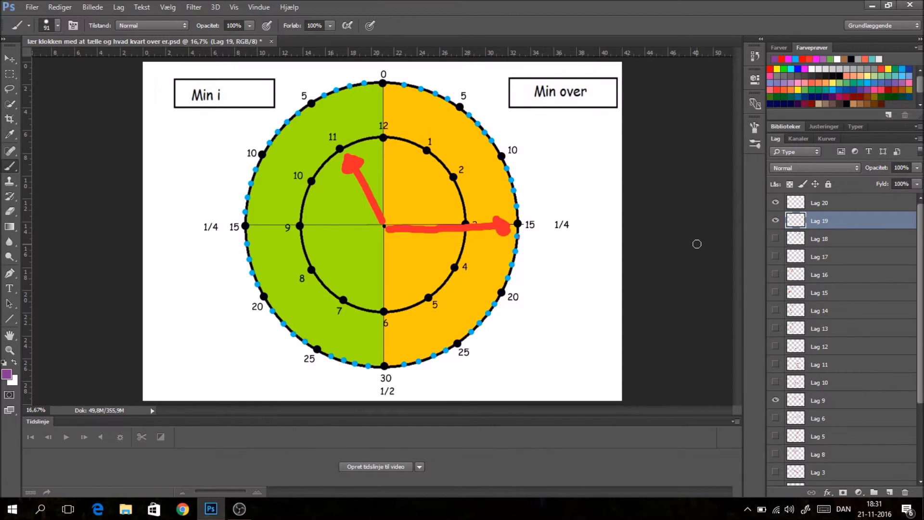
click(785, 57)
mouse_move(561, 205)
mouse_down()
mouse_move(571, 238)
mouse_move(551, 234)
mouse_move(558, 209)
mouse_up()
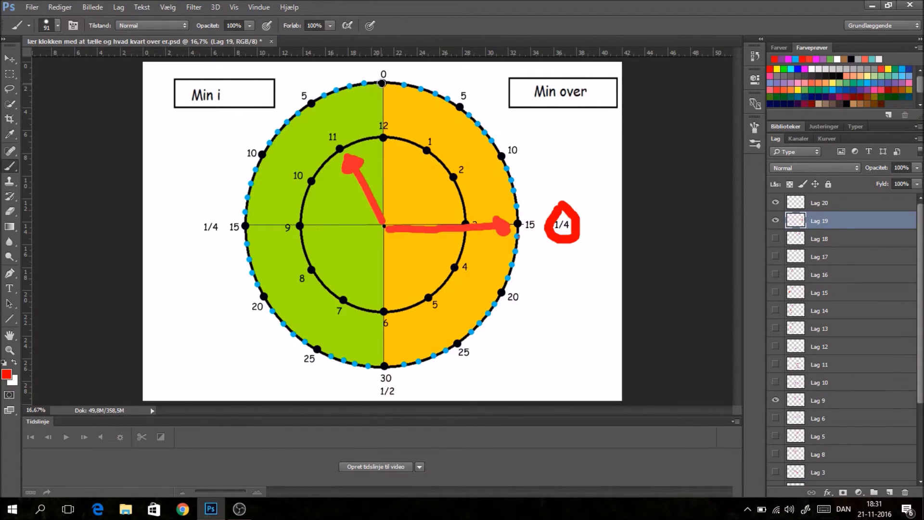
Paint red dots on the minute points along the orange half of the dial from 0 to 15
click(381, 83)
click(403, 82)
click(420, 87)
click(433, 94)
click(447, 99)
click(461, 107)
click(467, 116)
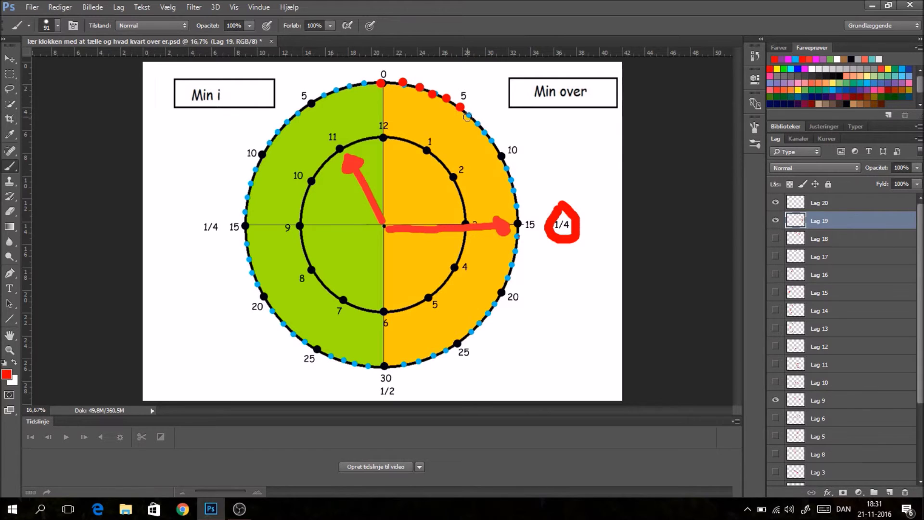
click(484, 131)
click(488, 137)
click(491, 142)
click(502, 156)
click(505, 166)
click(511, 180)
click(514, 189)
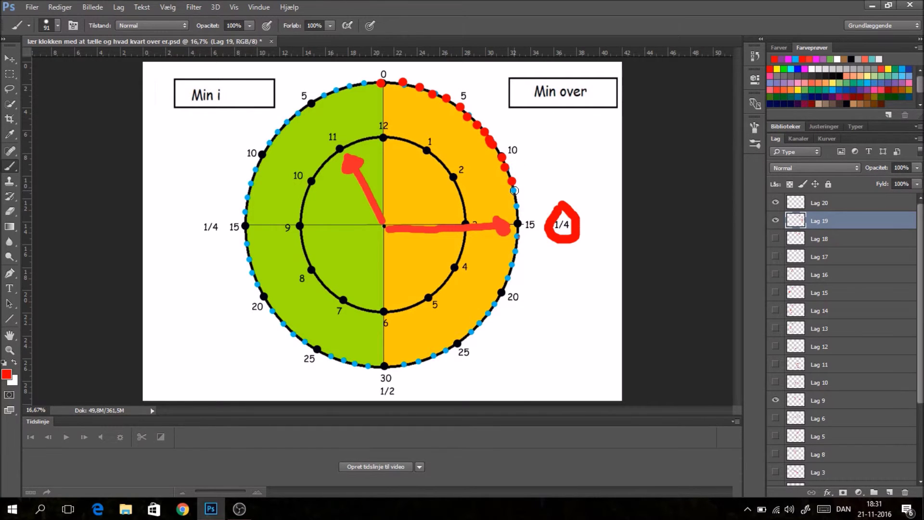
click(516, 202)
click(515, 222)
Hide layers Lag 19 and Lag 9, and show the clock hands on layer Lag 10
click(776, 220)
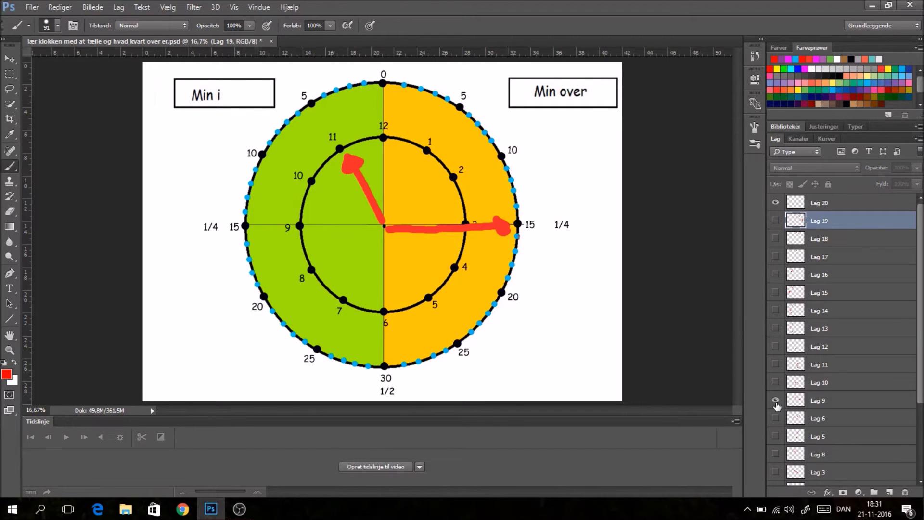
click(776, 400)
click(776, 382)
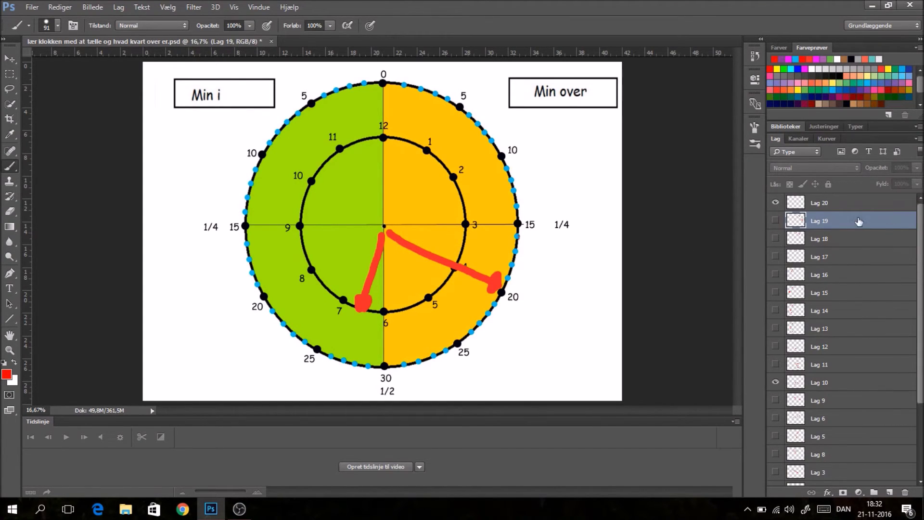
click(775, 221)
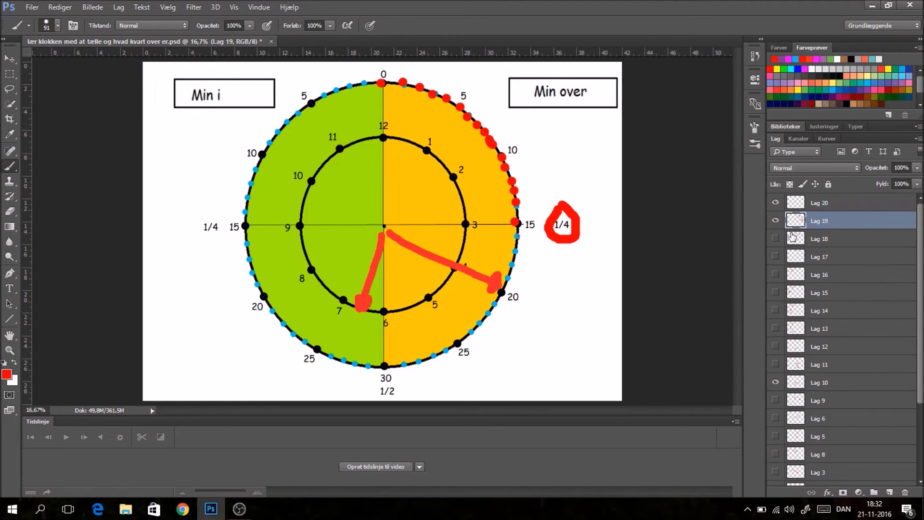
click(775, 220)
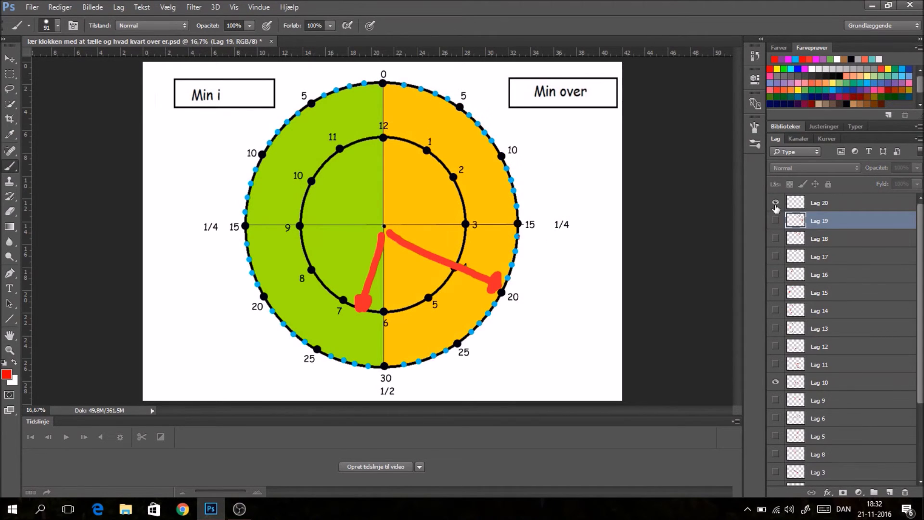
On layer Lag 20, paint red dots on the minute points along the orange half of the dial from 0 to 20
click(844, 205)
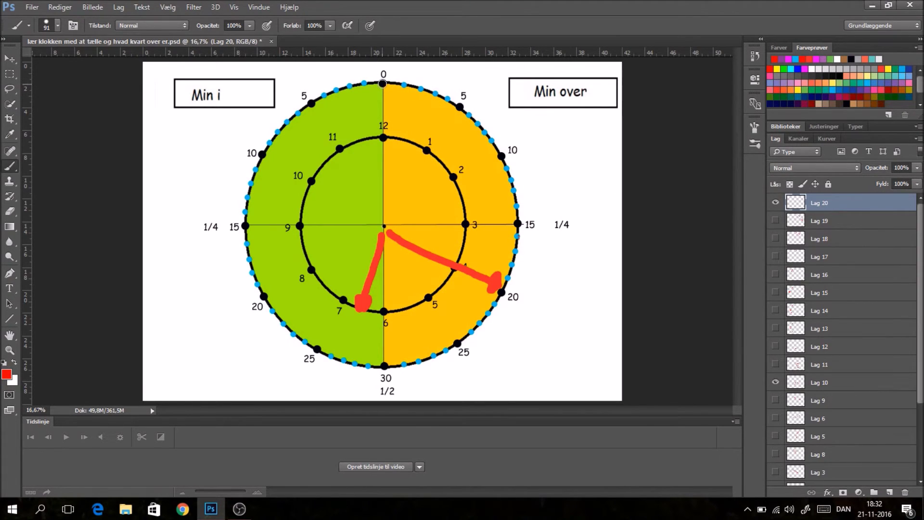
click(382, 84)
click(402, 87)
click(420, 88)
click(431, 93)
click(444, 99)
click(460, 108)
click(469, 114)
click(477, 124)
click(484, 132)
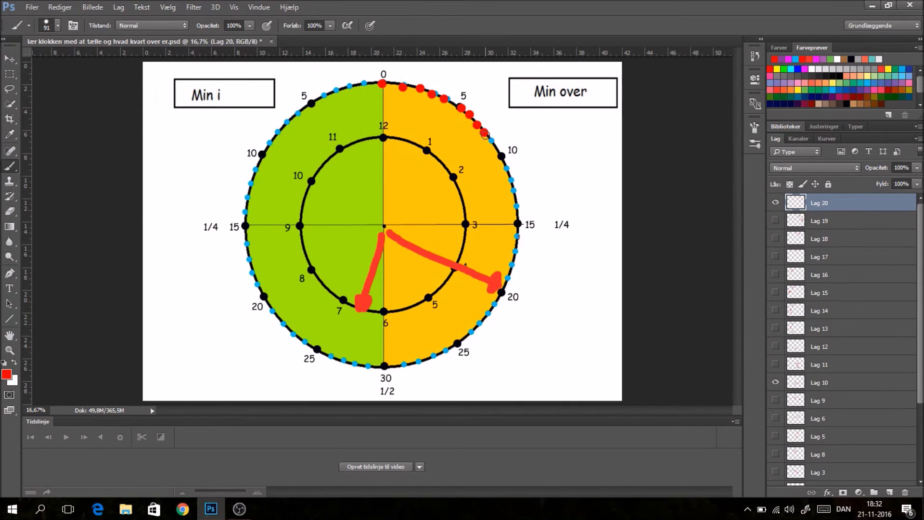
click(491, 140)
click(500, 155)
click(509, 167)
click(512, 179)
click(513, 190)
click(517, 208)
click(517, 223)
click(518, 237)
click(516, 250)
click(515, 256)
click(514, 264)
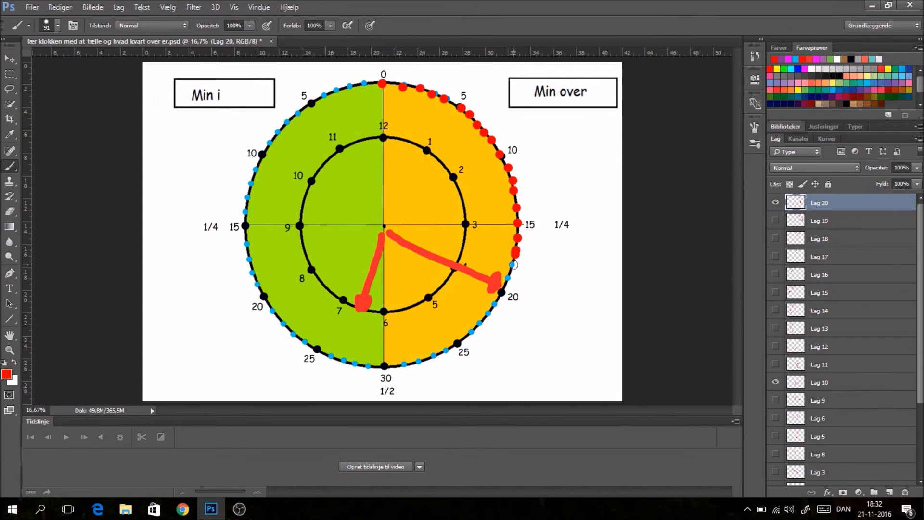
click(507, 279)
click(503, 291)
Hide layers Lag 20 and Lag 10, and show the clock hands on layer Lag 11
click(776, 203)
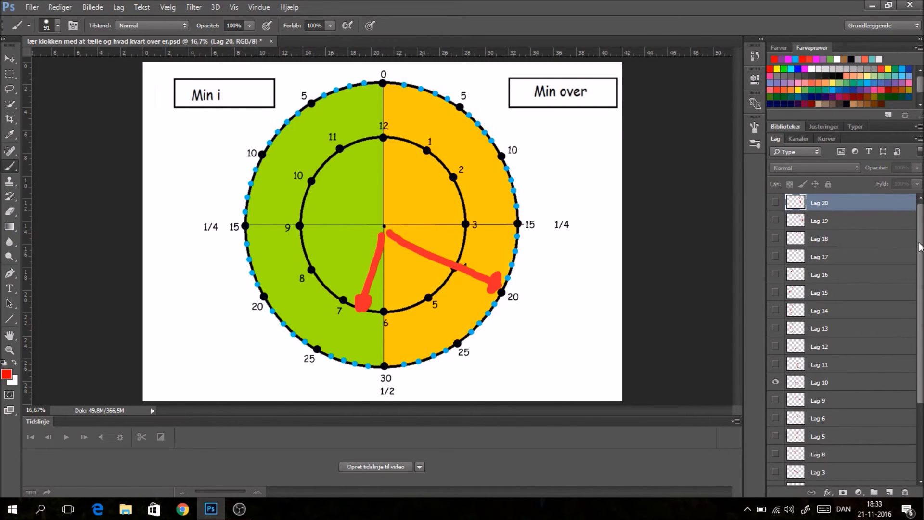
click(776, 381)
click(775, 364)
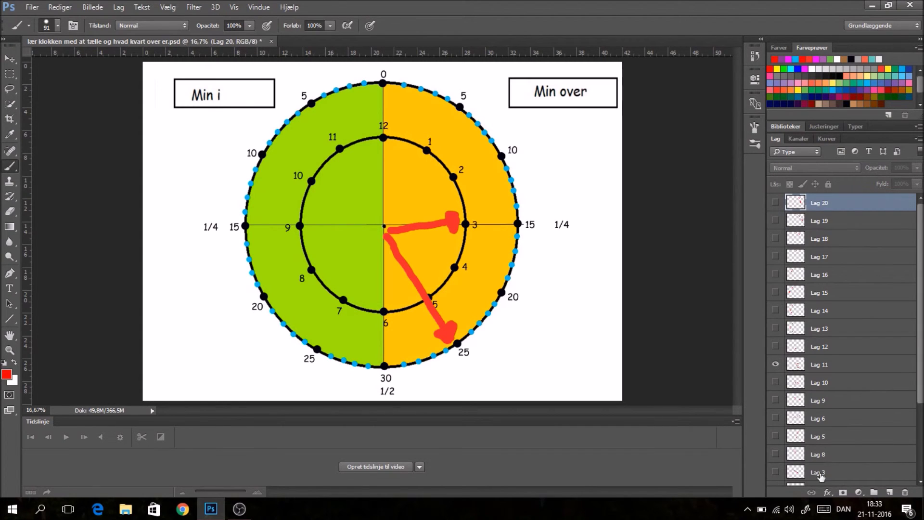
On a new layer, paint red dots on the inner circle's hour points from 12 to 5 and circle the orange half's 25 label in red
click(889, 493)
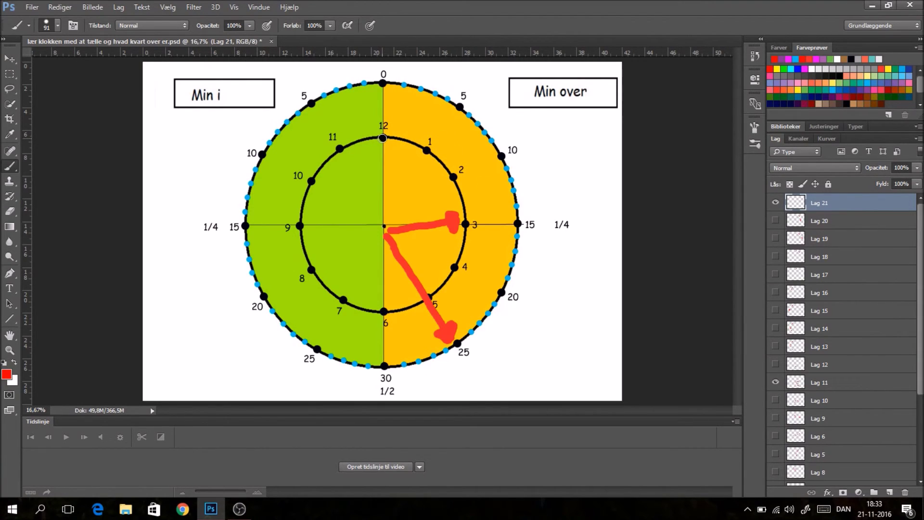
click(383, 138)
click(427, 151)
click(452, 177)
click(466, 225)
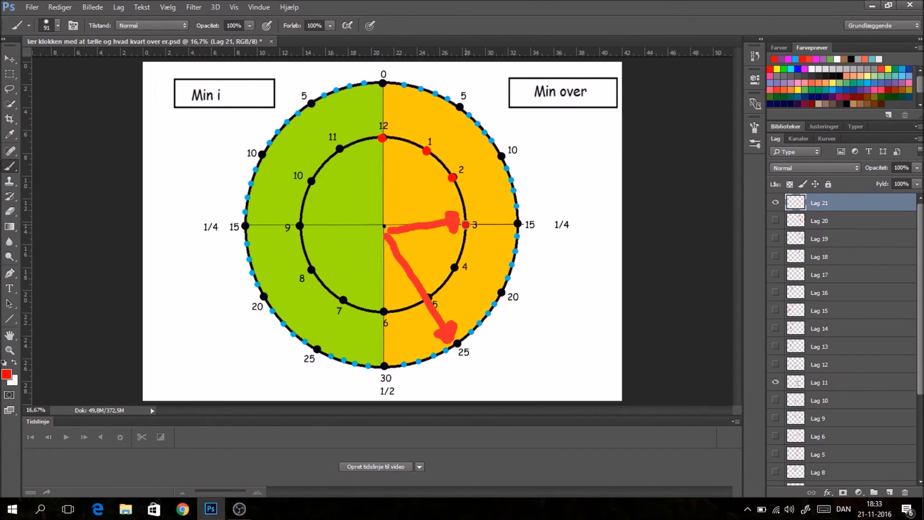
click(454, 268)
mouse_move(470, 362)
mouse_down()
mouse_move(471, 345)
mouse_move(449, 342)
mouse_move(447, 363)
mouse_move(471, 364)
mouse_up()
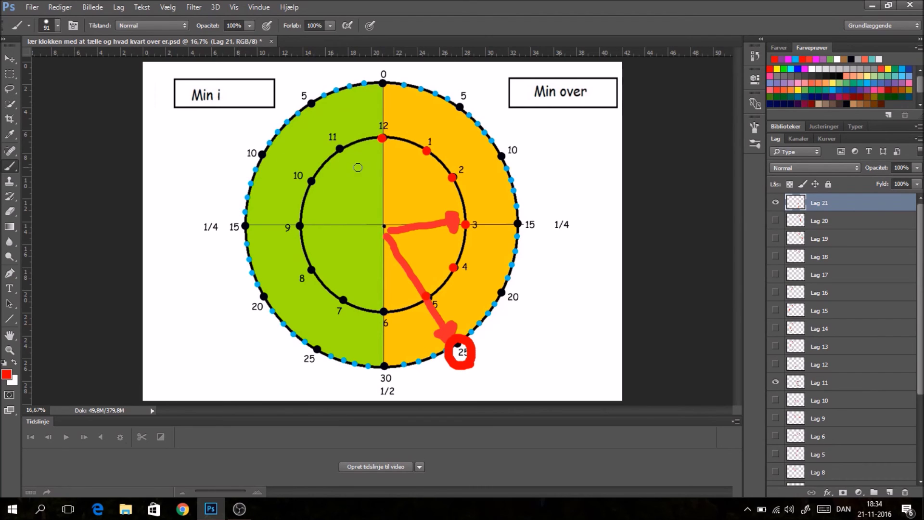
Hide the clock hands on layer Lag 11 and the red markings on layer Lag 21
drag(921, 294, 922, 376)
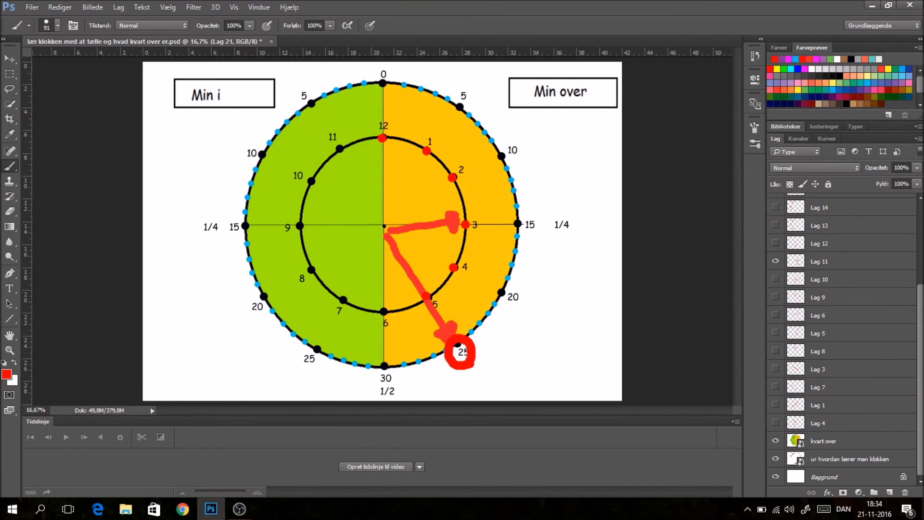
click(776, 261)
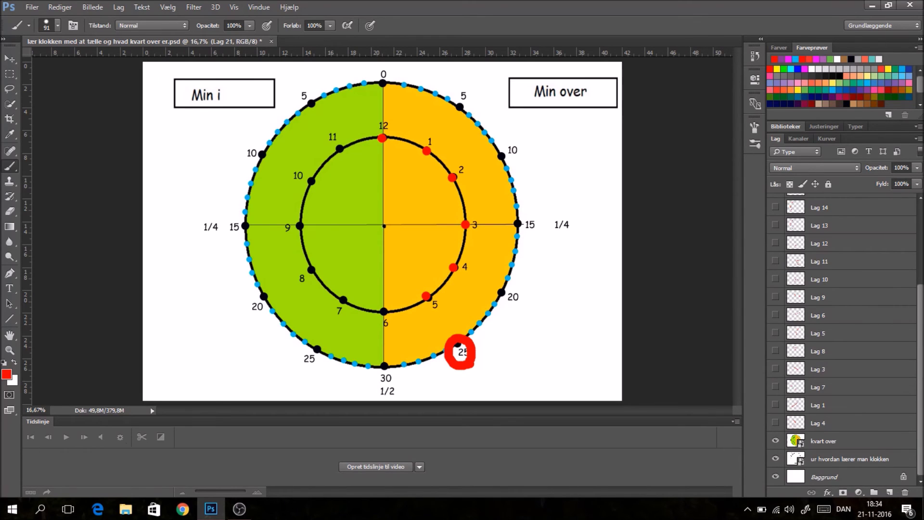
scroll(818, 241, up, 4)
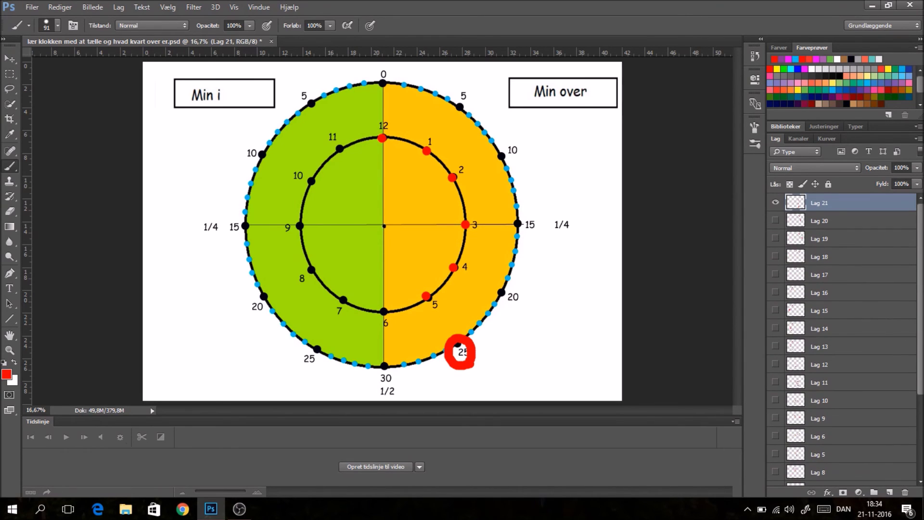
click(776, 202)
Show the clock hands on layer Lag 4 and hide the coloured dial layer kvart over
drag(922, 256, 921, 353)
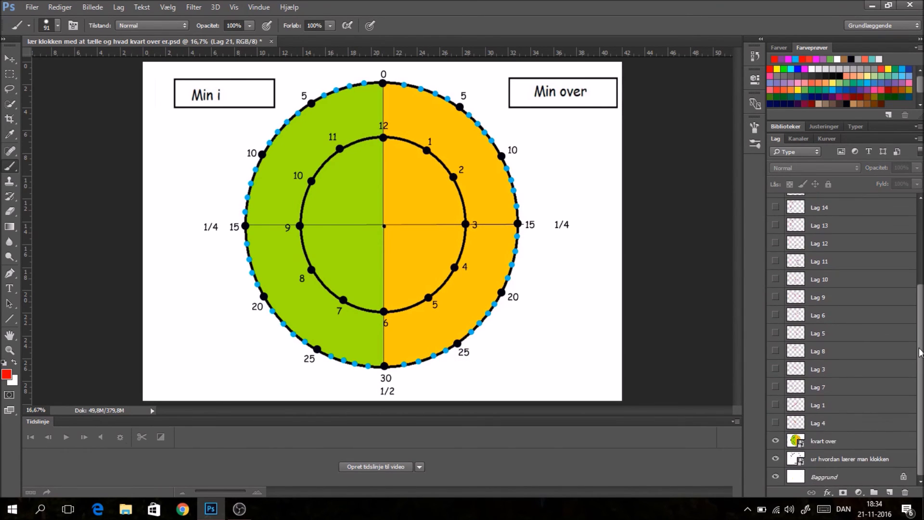
click(775, 423)
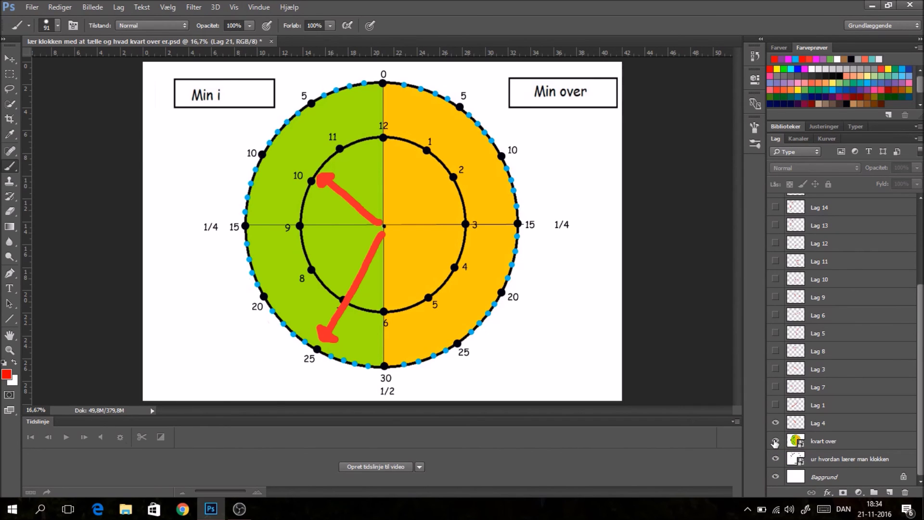
click(774, 441)
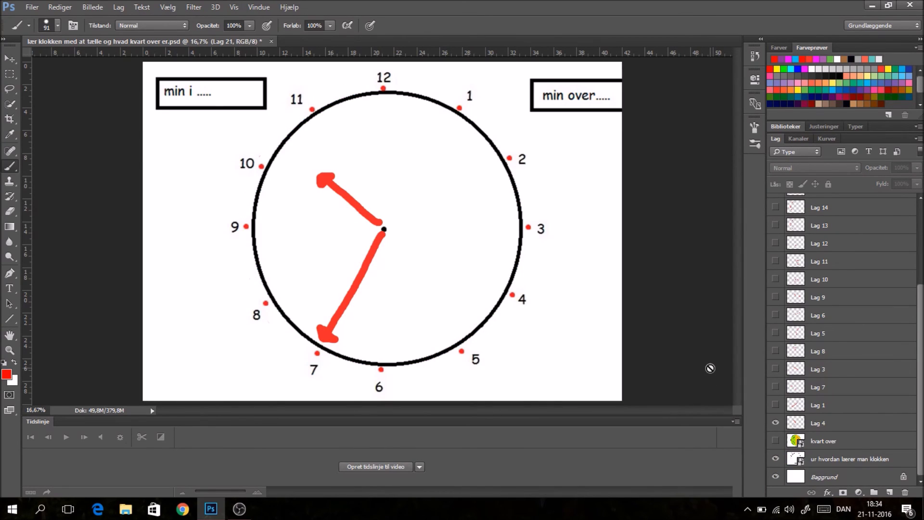